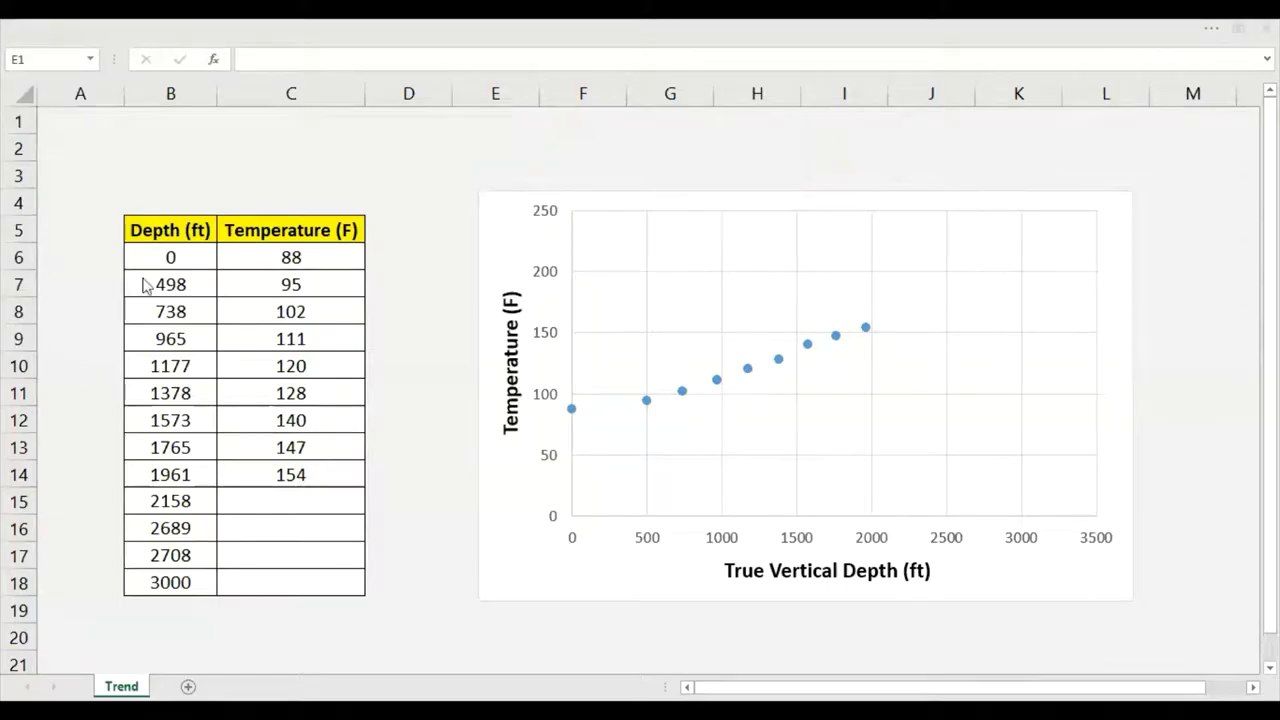
- Highlight the known depths and temperatures, then inspect the chart series' source data
drag(171, 257, 186, 427)
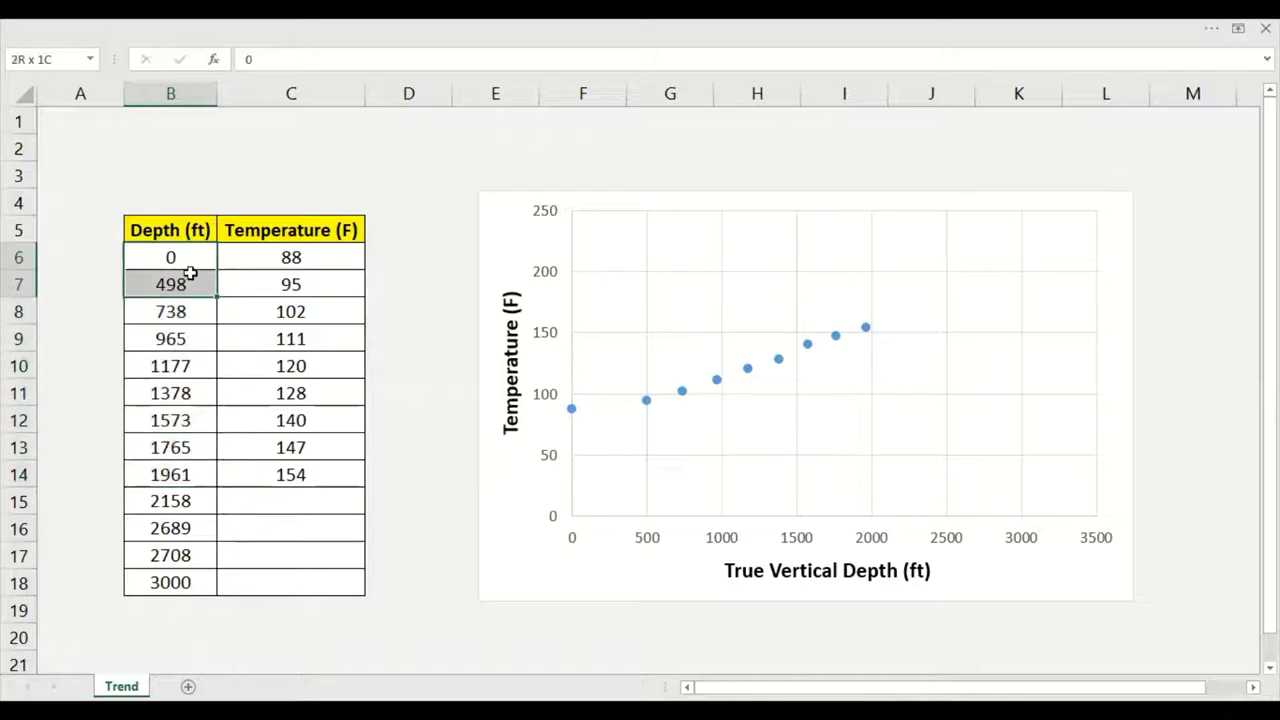
drag(186, 427, 192, 476)
click(391, 383)
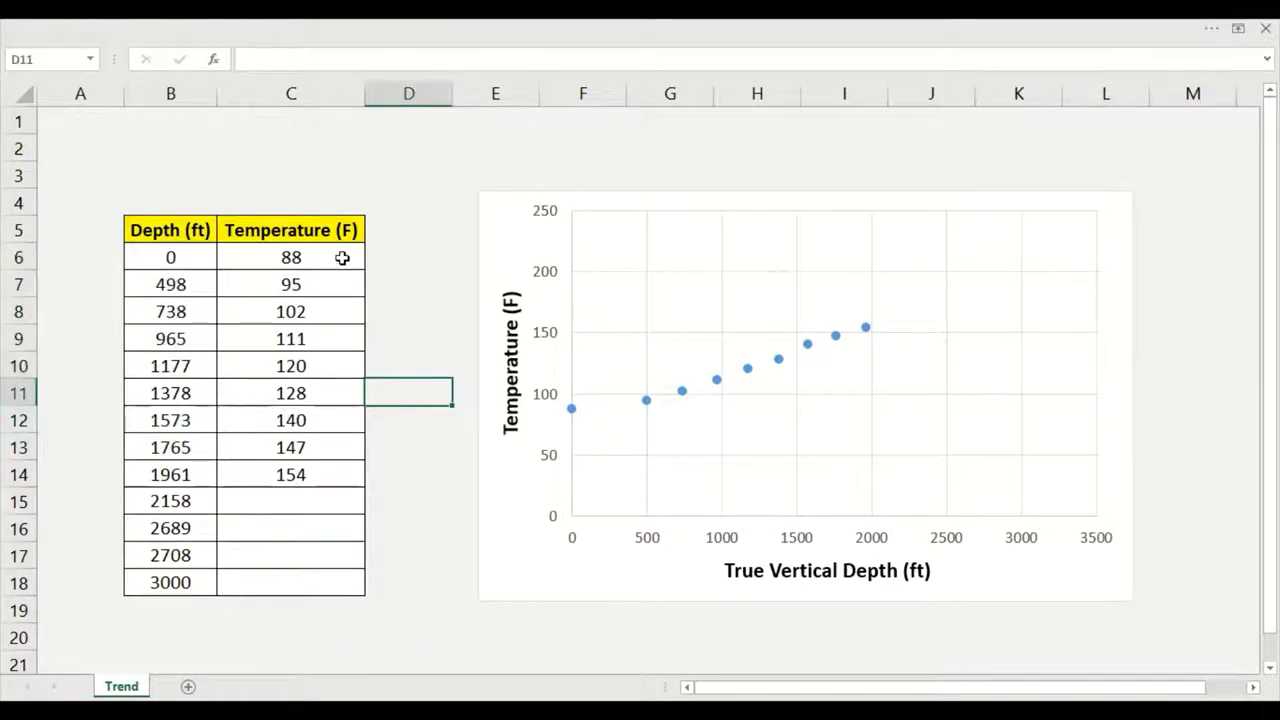
drag(339, 284, 337, 476)
click(395, 414)
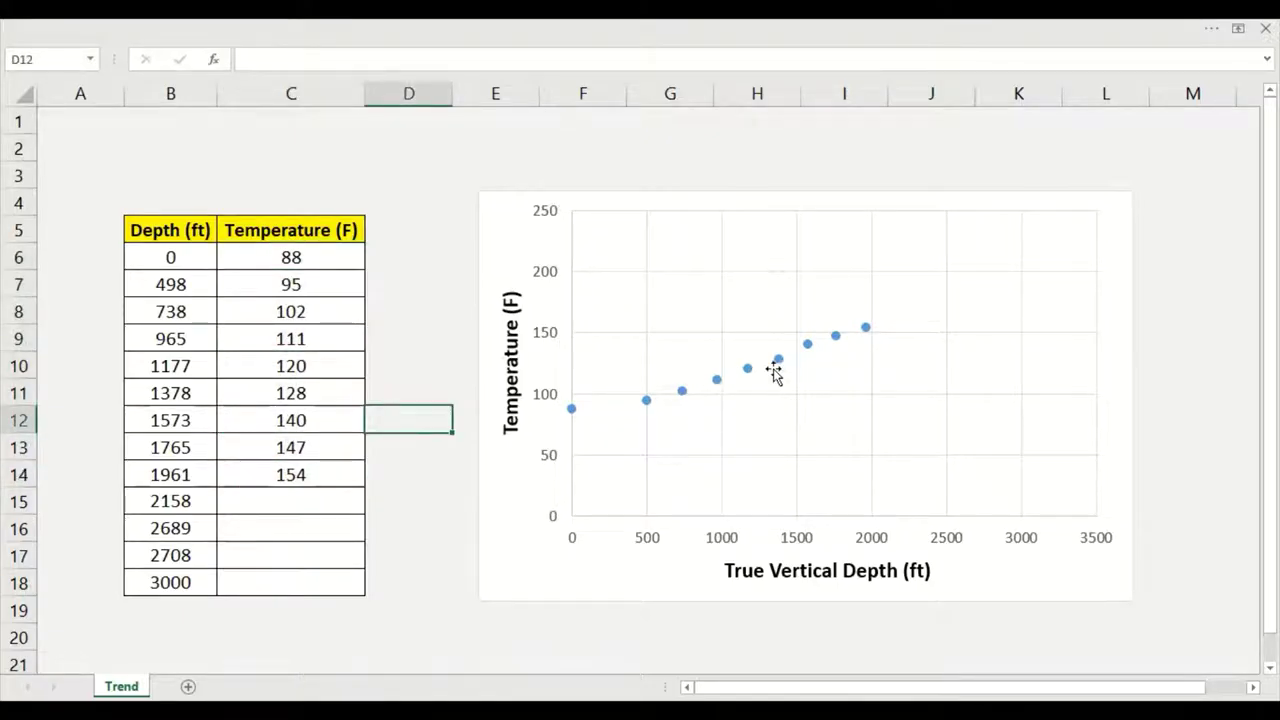
click(779, 362)
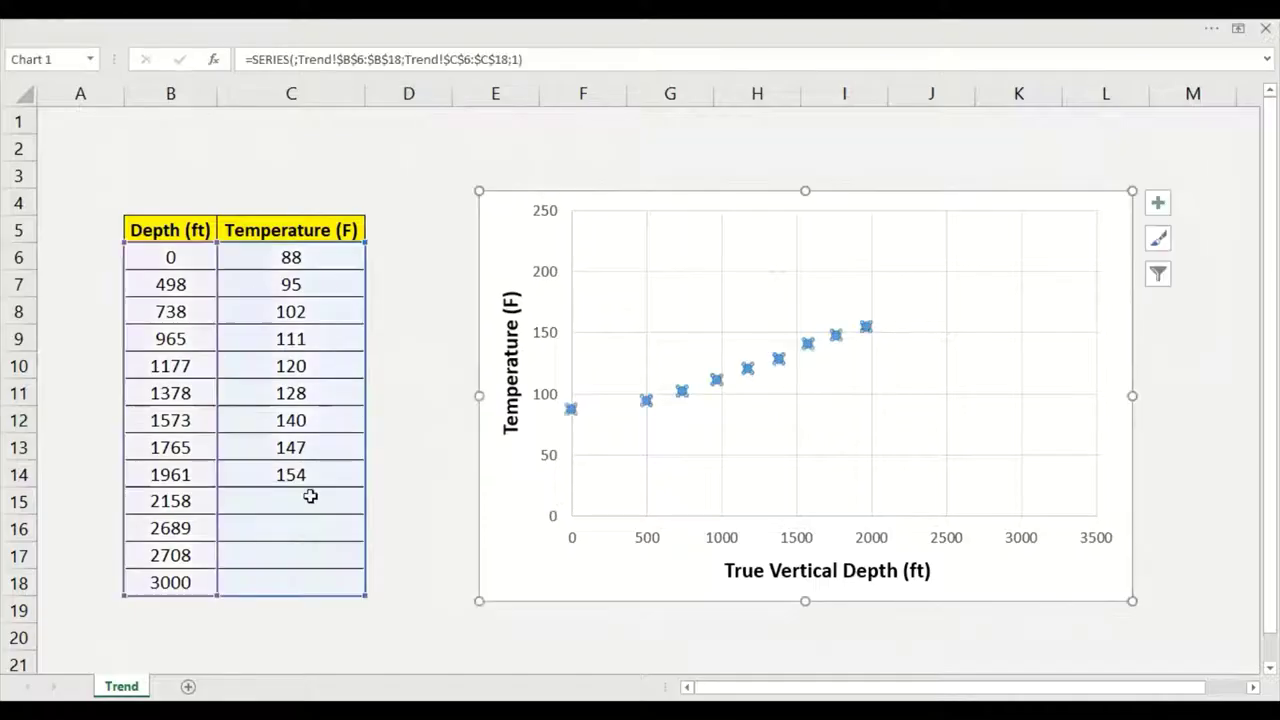
click(955, 136)
- Fill C15 through C18 with question marks, fixing a mistyped character in C17
click(338, 490)
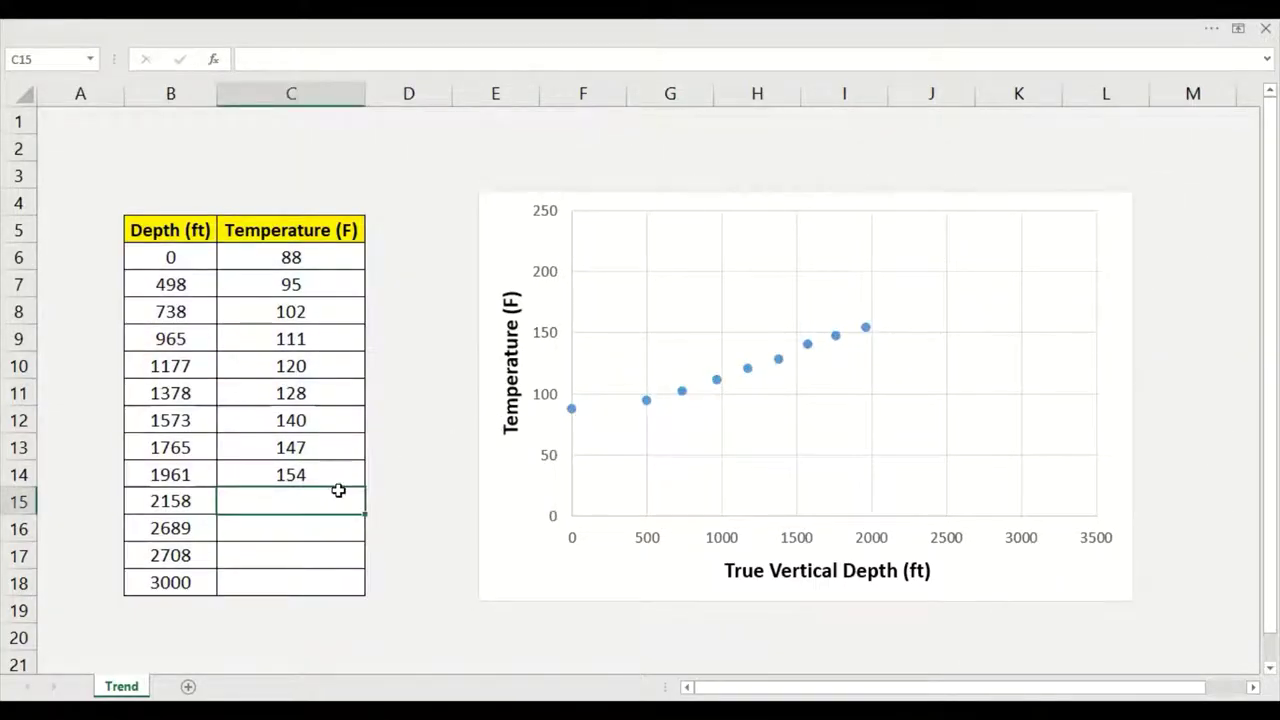
text(?)
key(Return)
text(?)
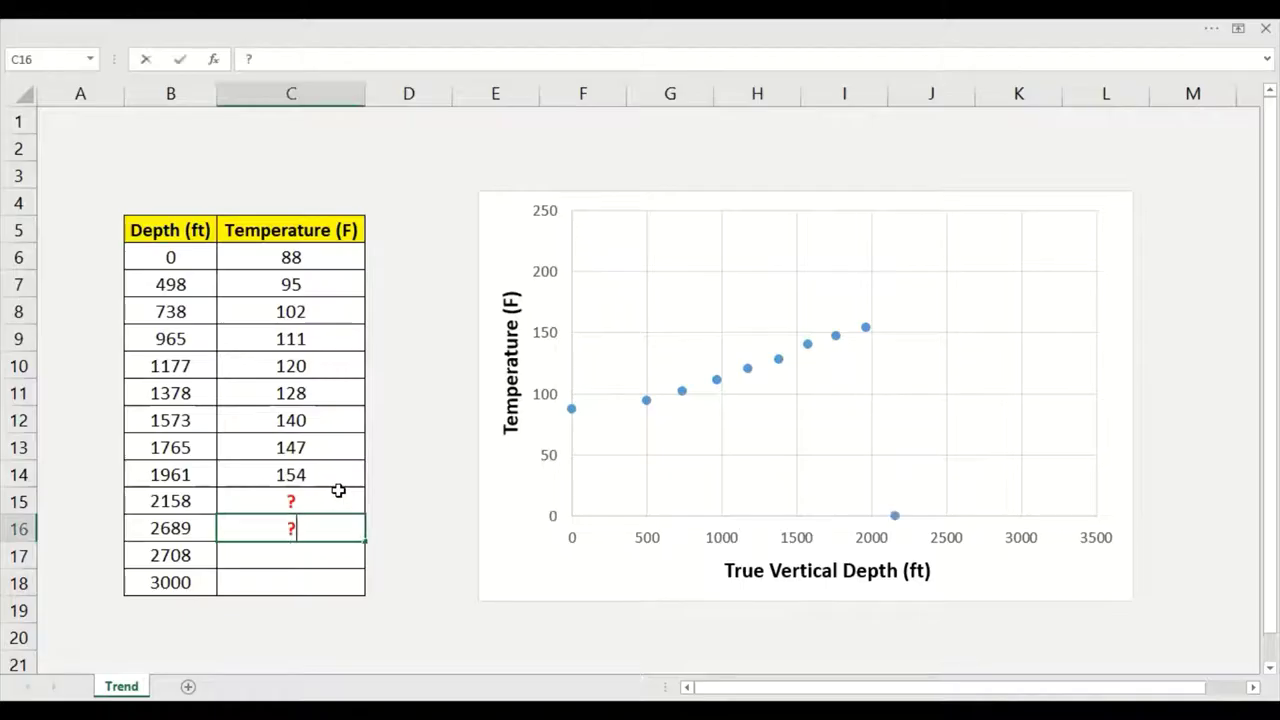
key(Return)
key(BackSpace)
text(/)
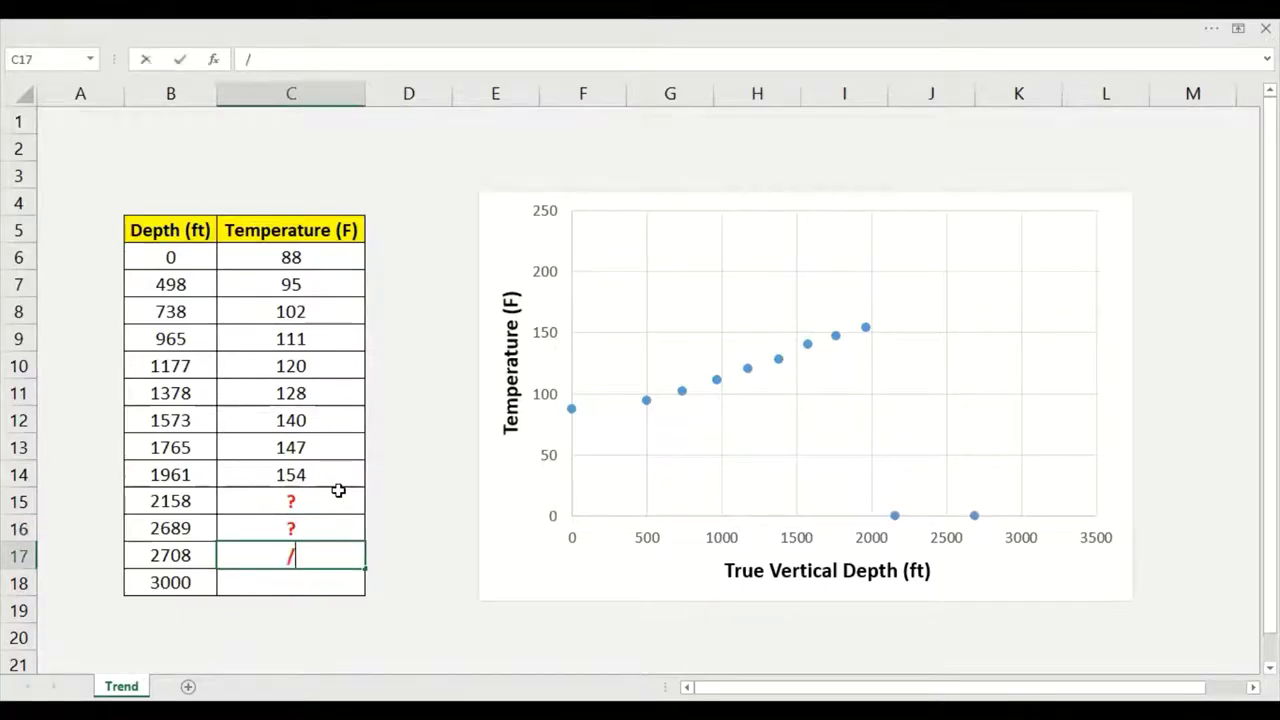
key(Return)
text(?)
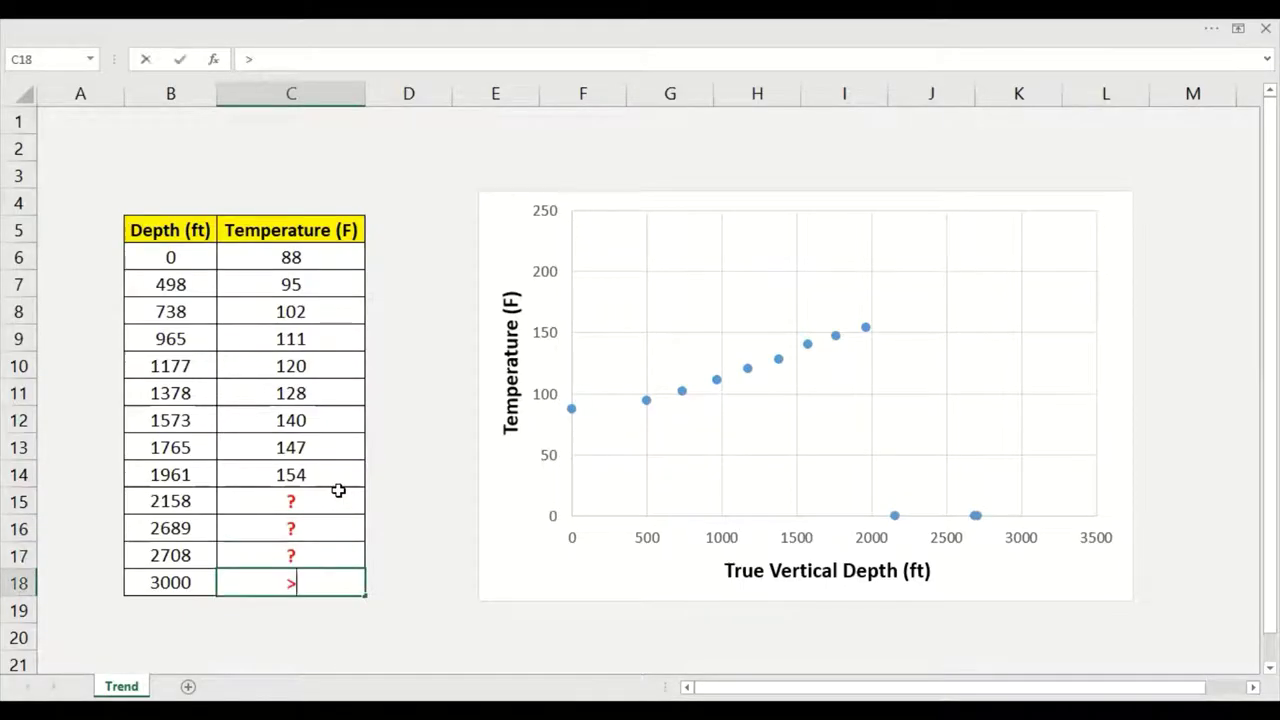
key(Return)
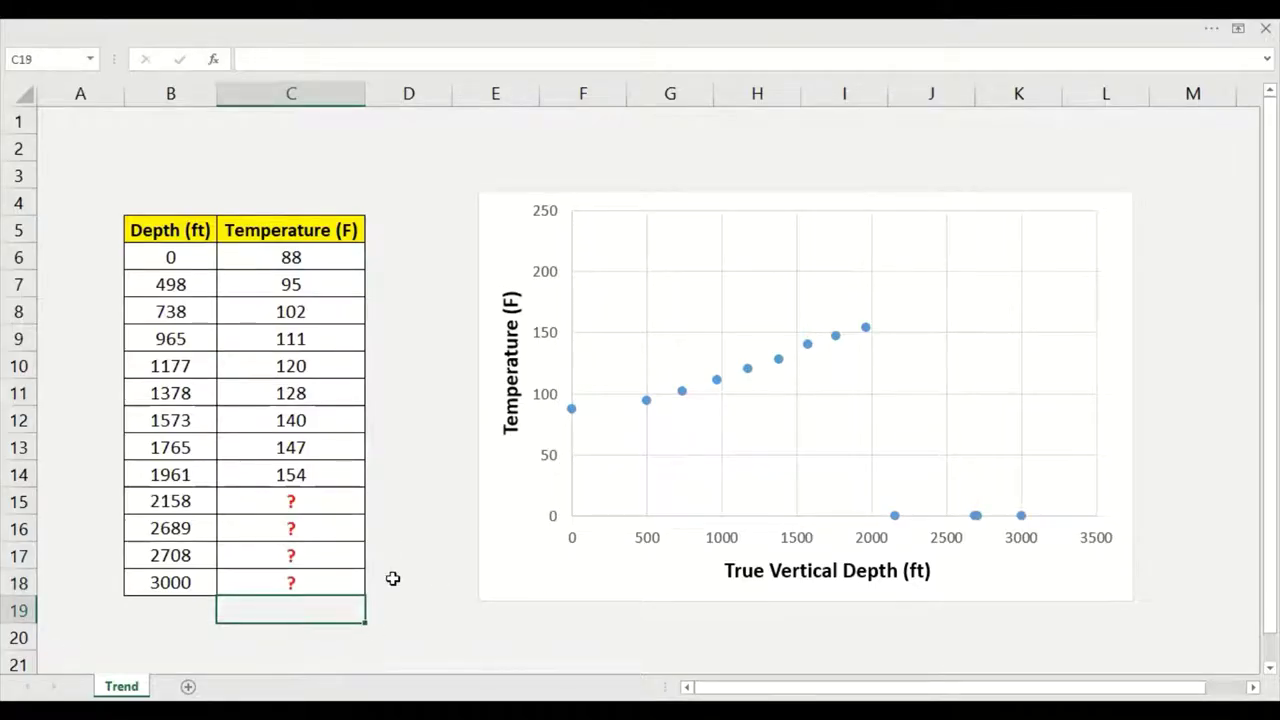
- Enter 'We will use TREND.' in F2 and set it to font size 20
click(563, 146)
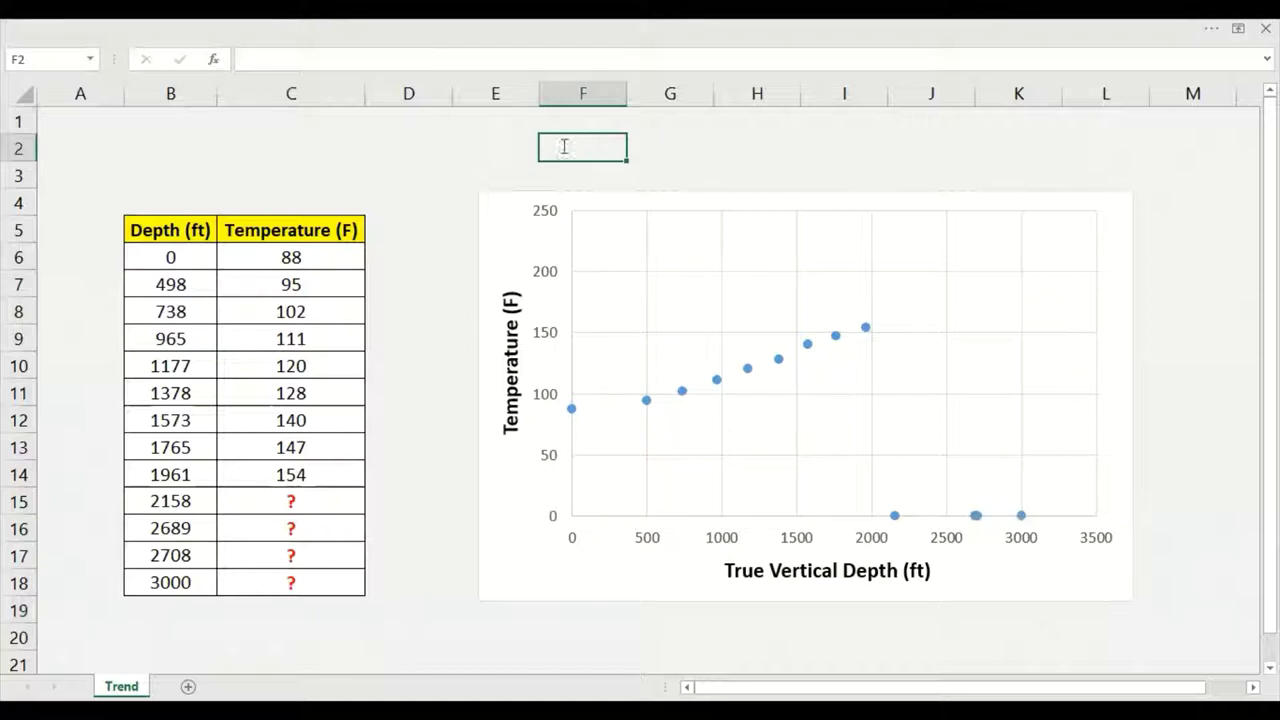
text(We will use )
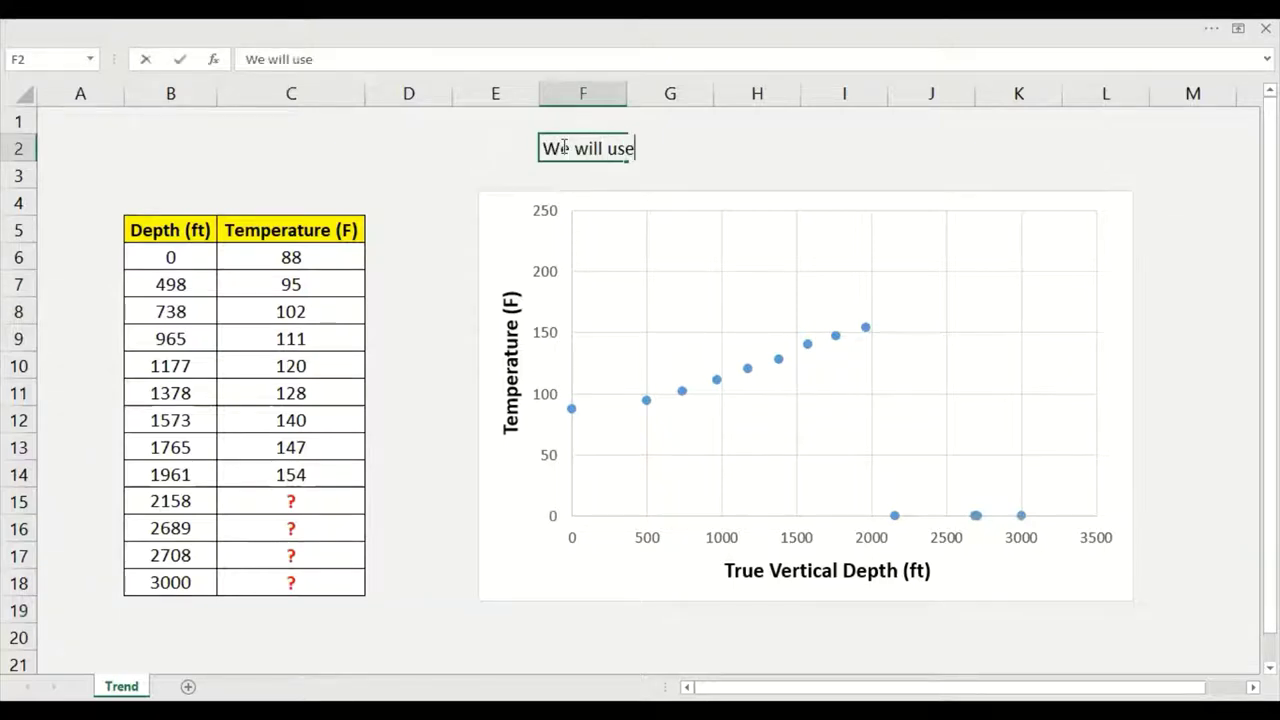
text(TREND.)
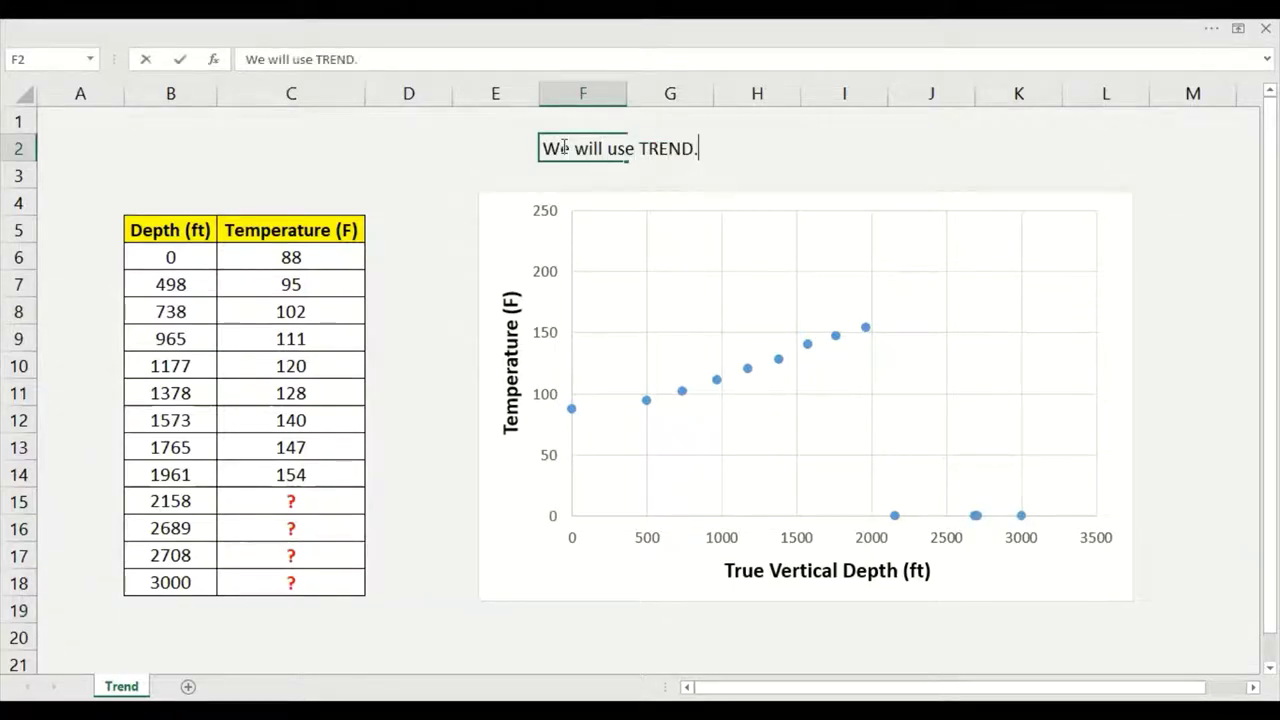
key(Return)
click(563, 146)
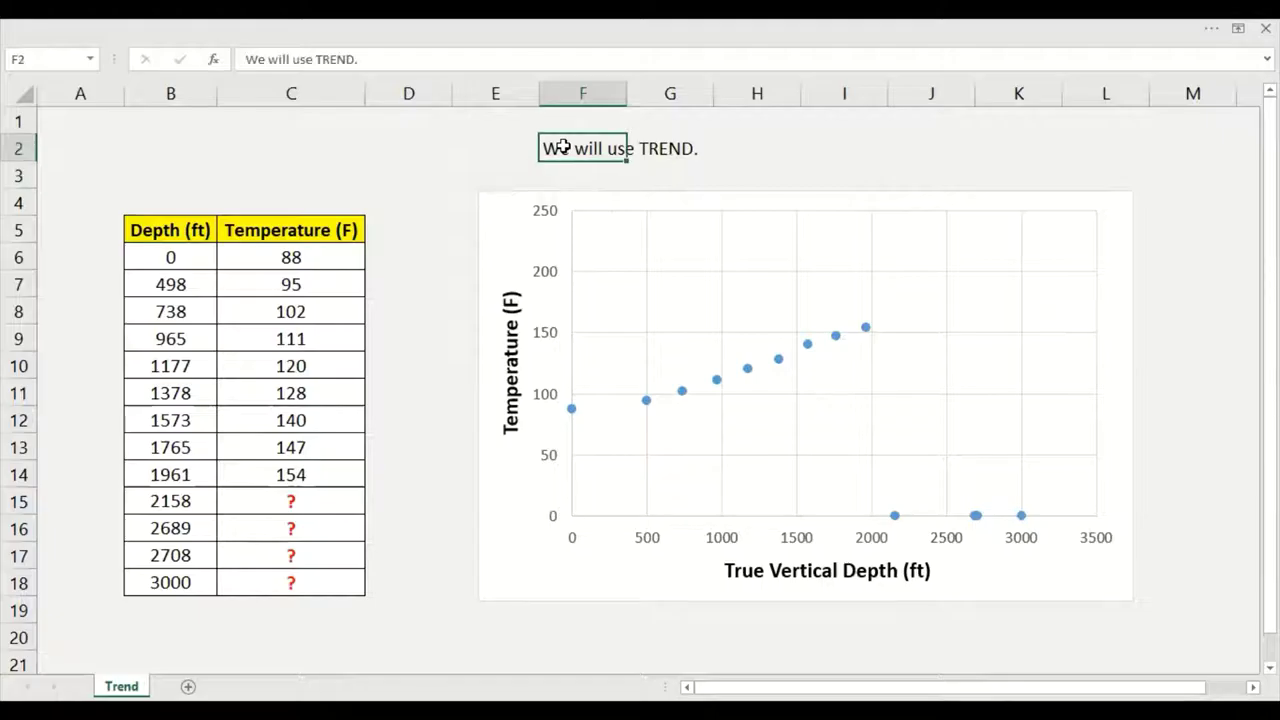
right_click(563, 146)
click(643, 96)
text(20)
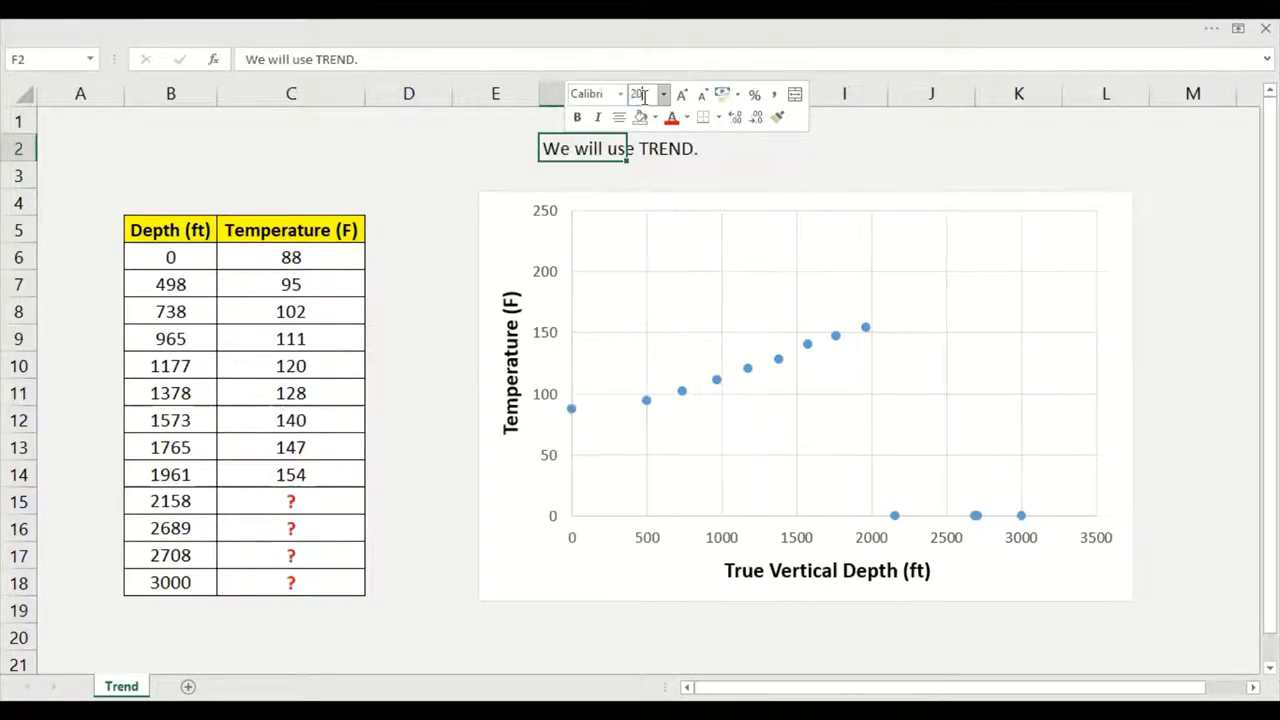
key(Return)
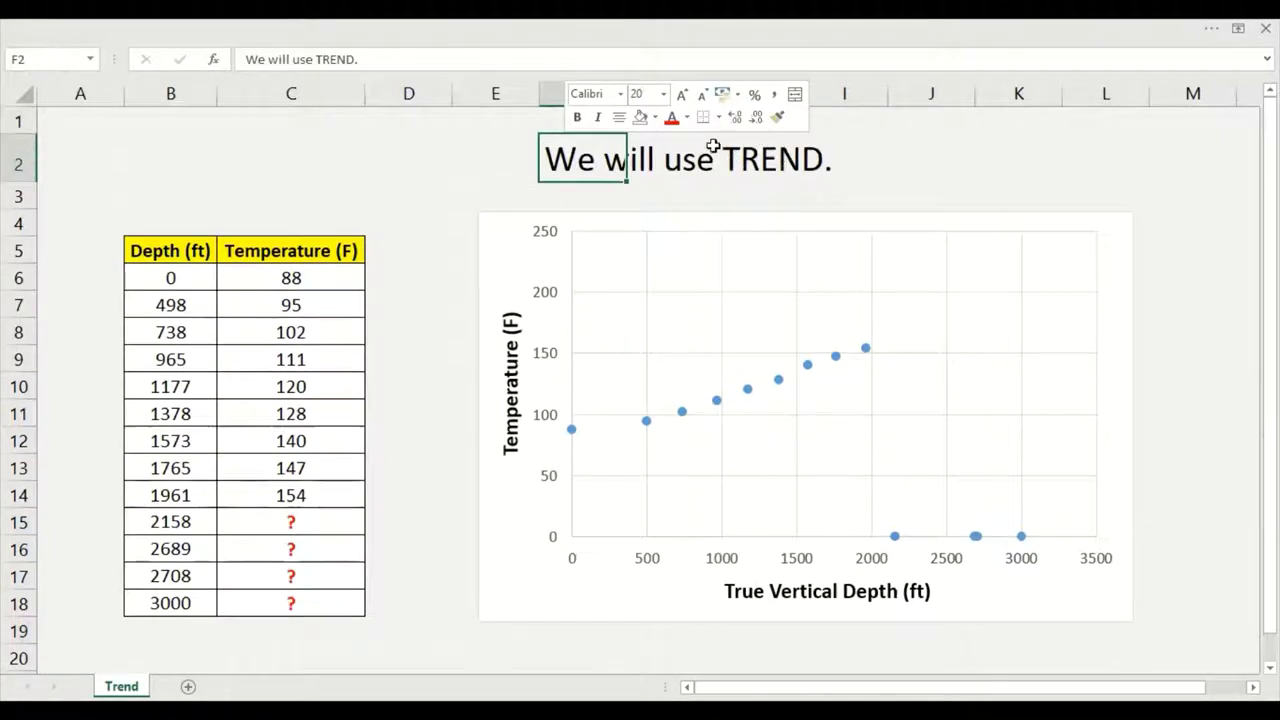
- Make the word TREND red and bold, then select the question-mark cells C15:C18
double_click(764, 155)
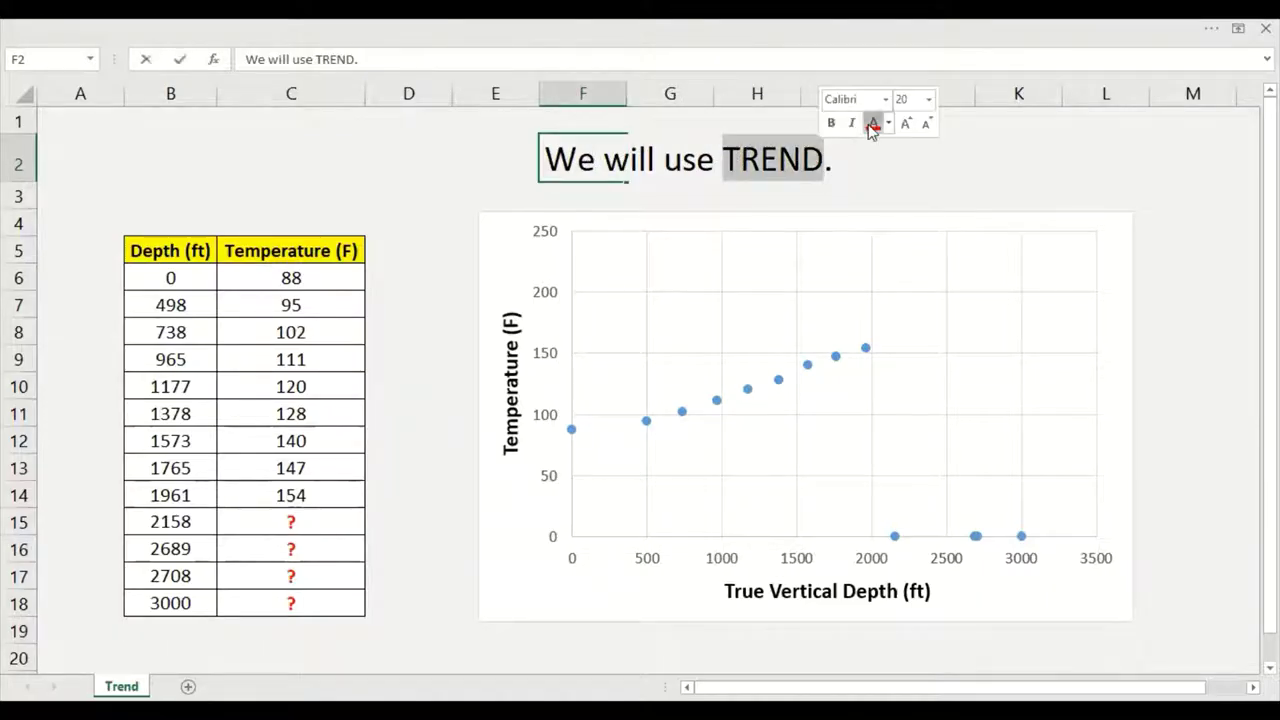
click(872, 124)
click(831, 124)
click(928, 149)
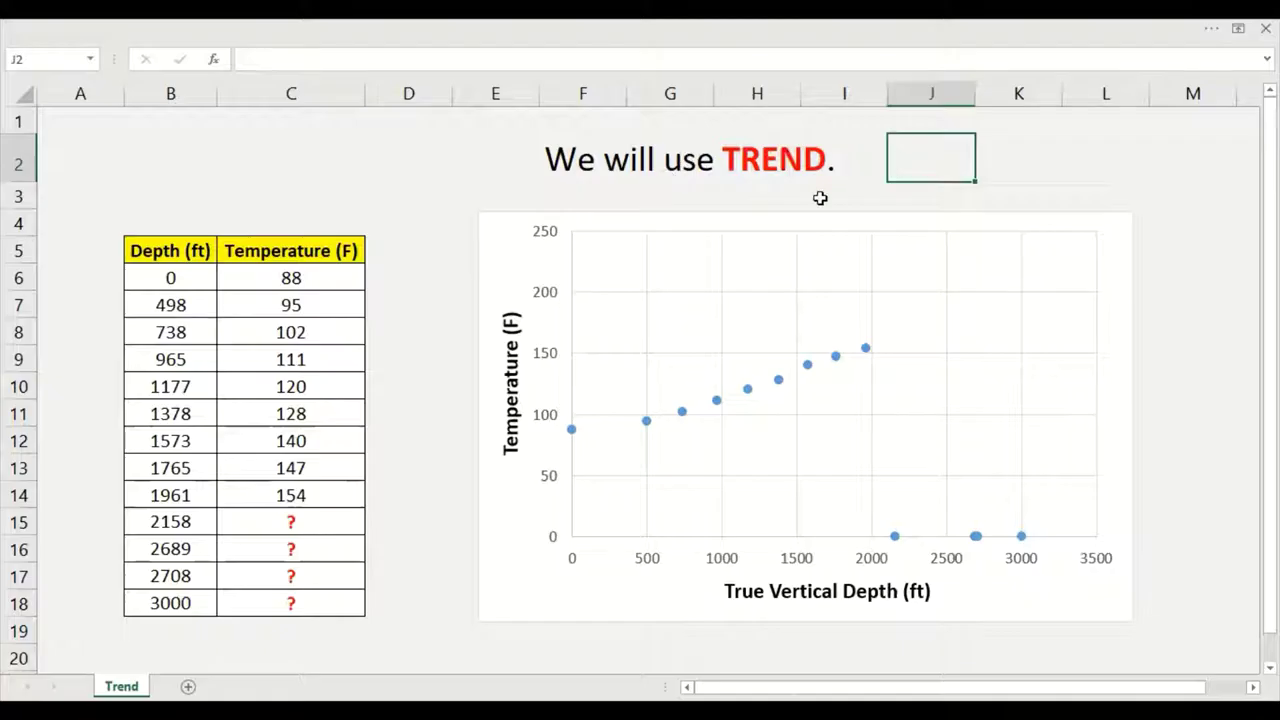
click(1066, 157)
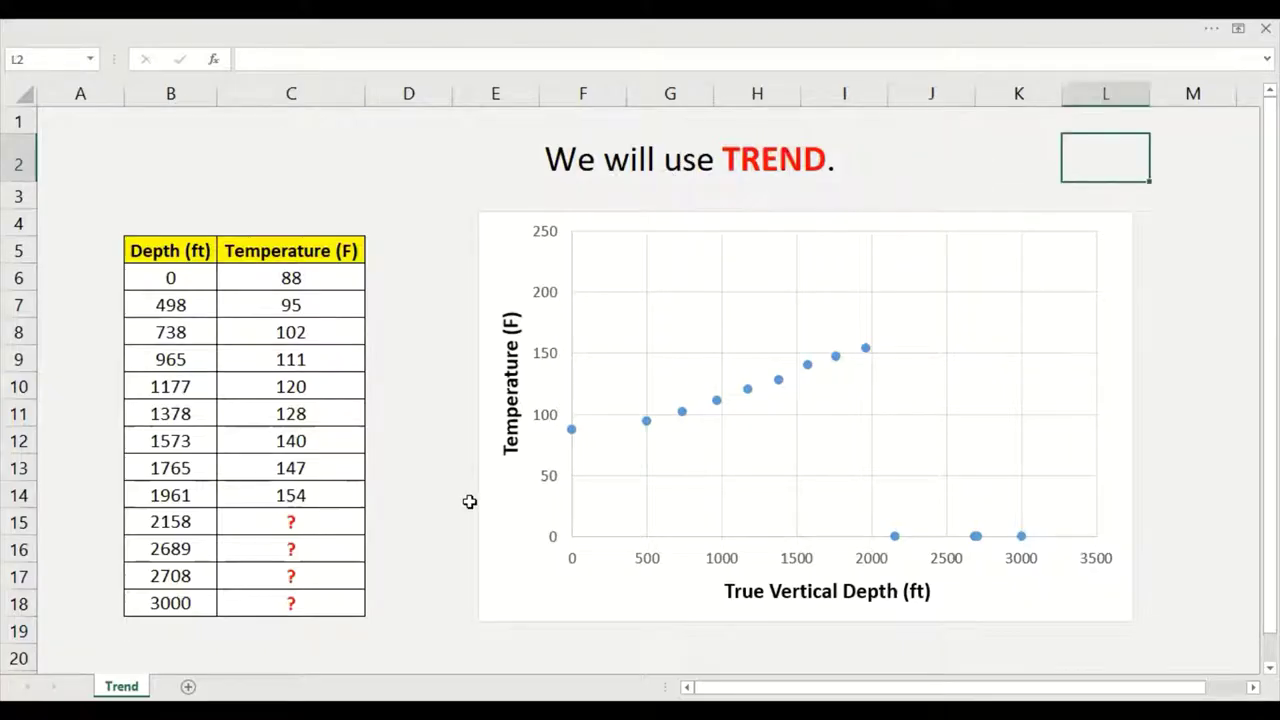
drag(276, 522, 276, 598)
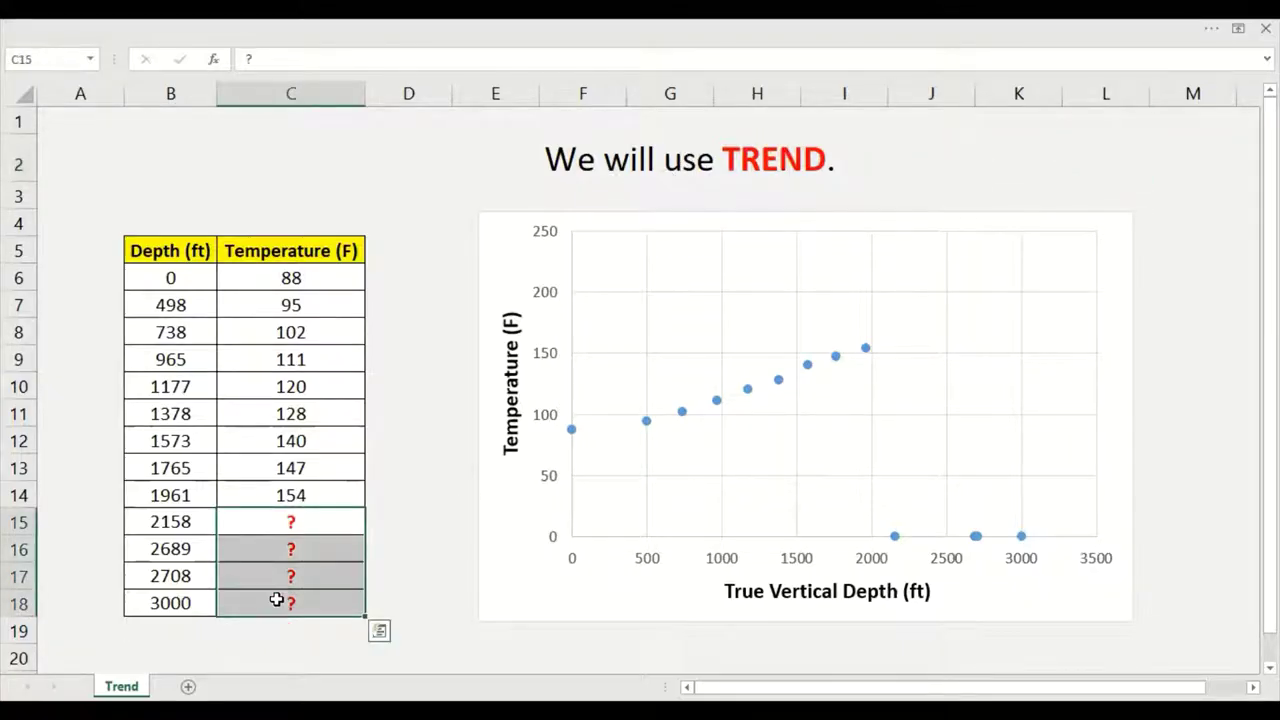
- Clear the question marks and start =TREND in C15 with known temperatures $C$6:$C$14
key(Delete)
click(329, 518)
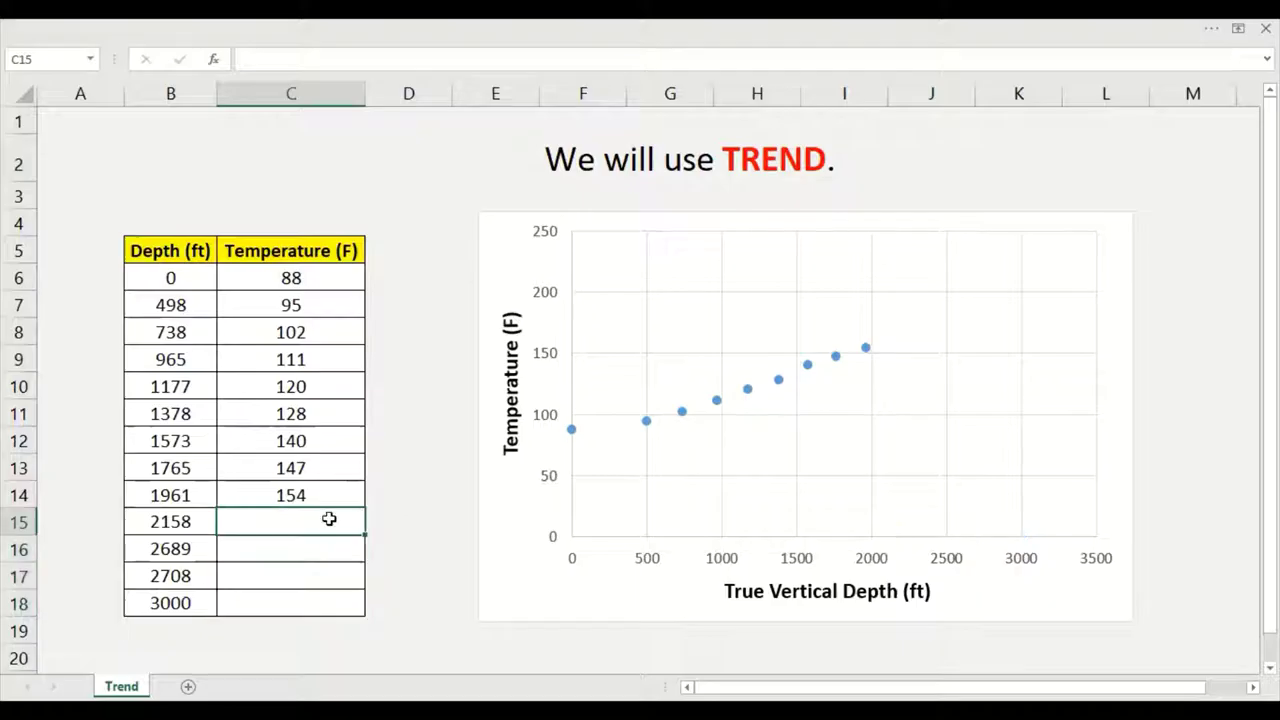
text(=)
text(trend()
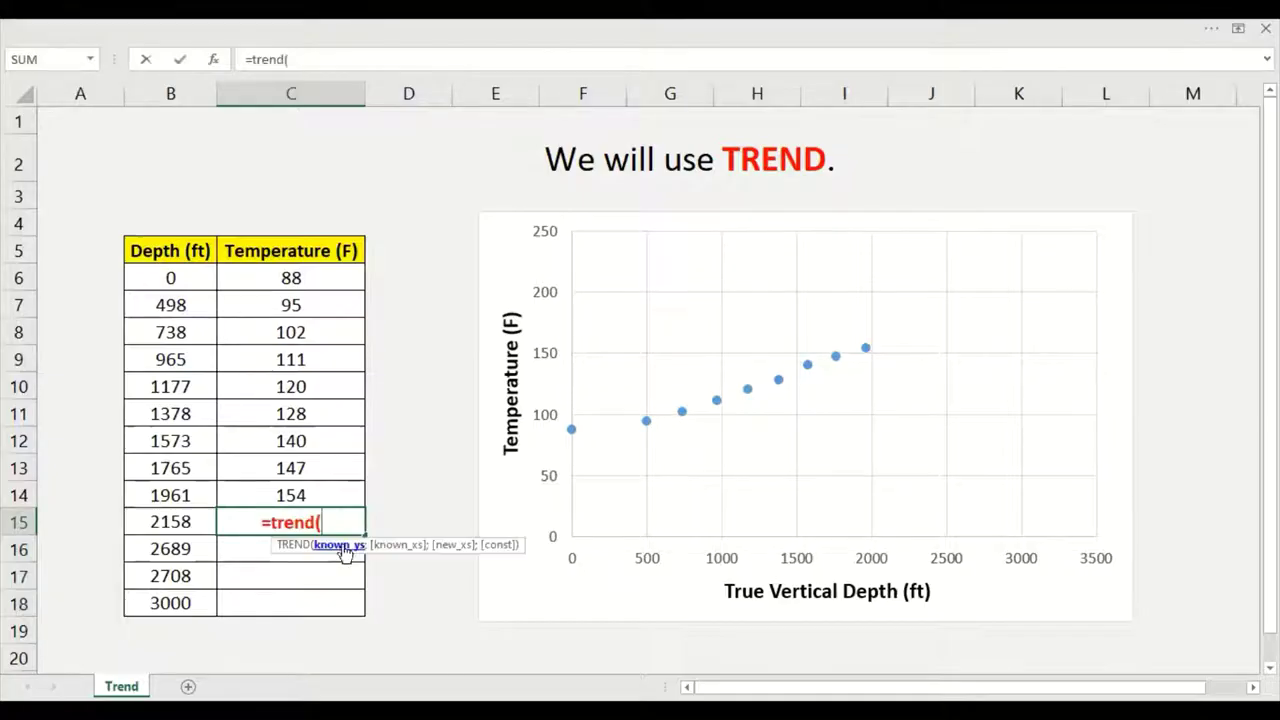
click(318, 494)
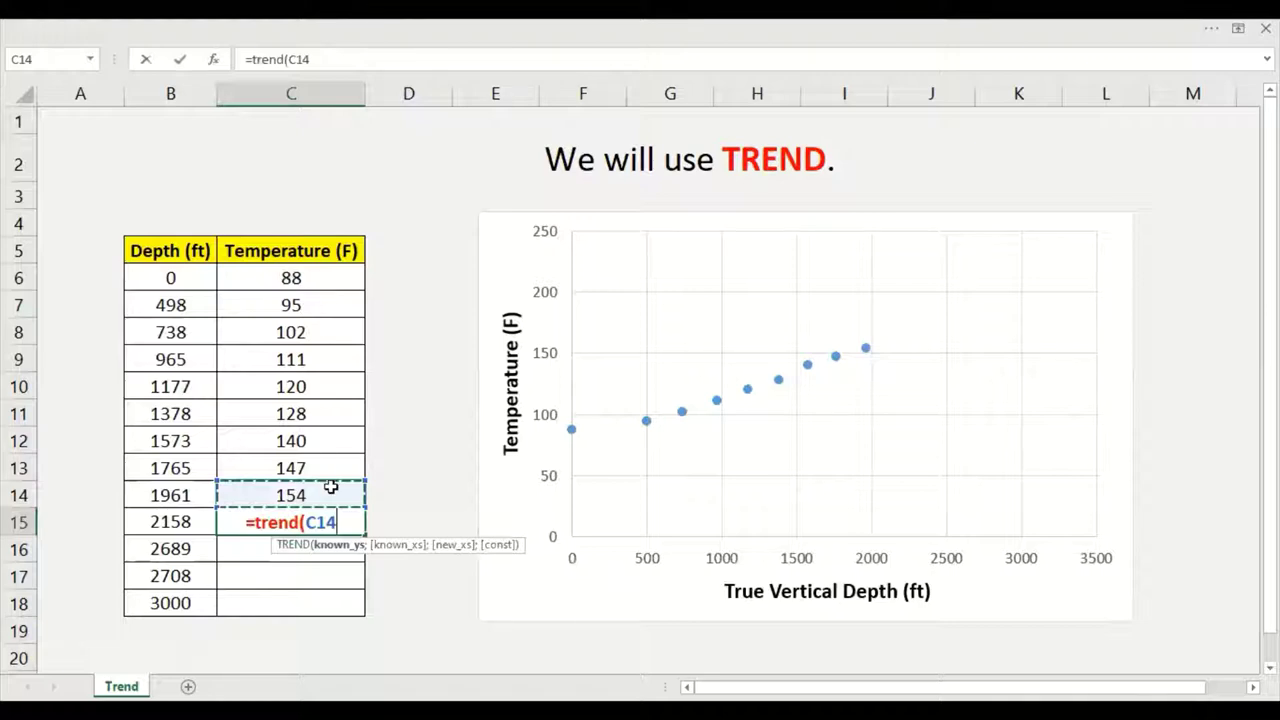
drag(330, 505, 300, 280)
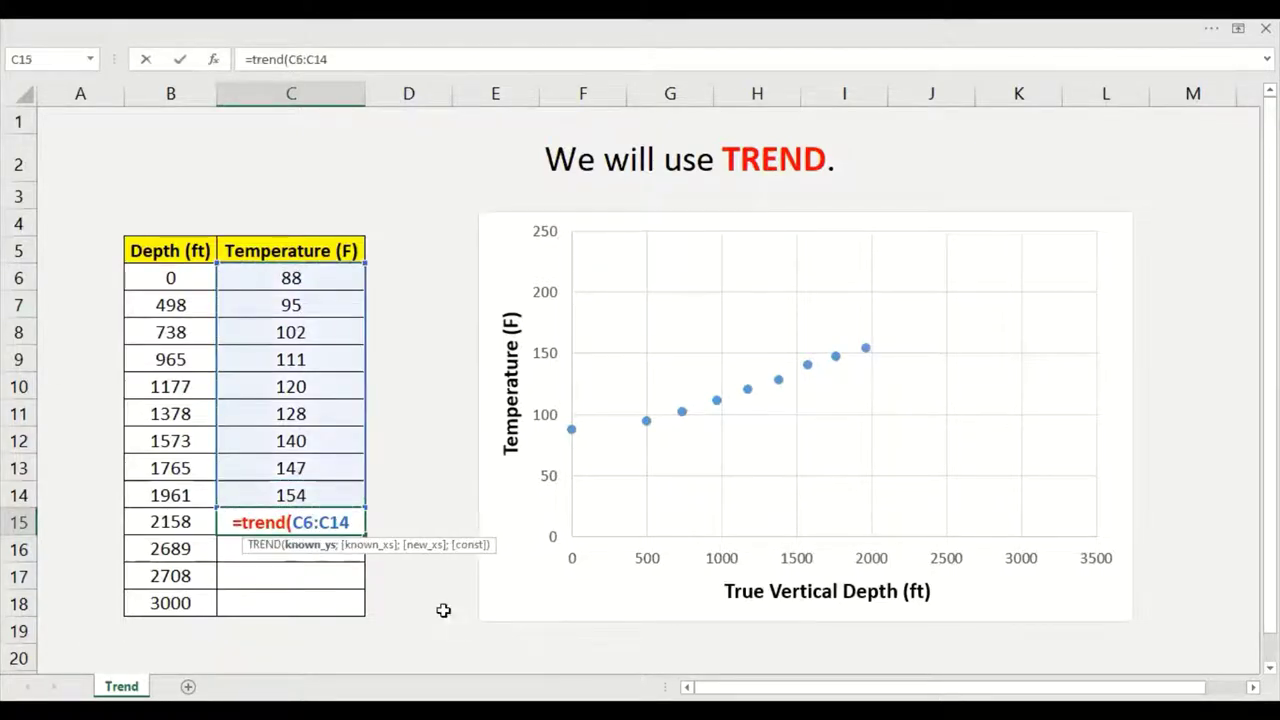
key(F4)
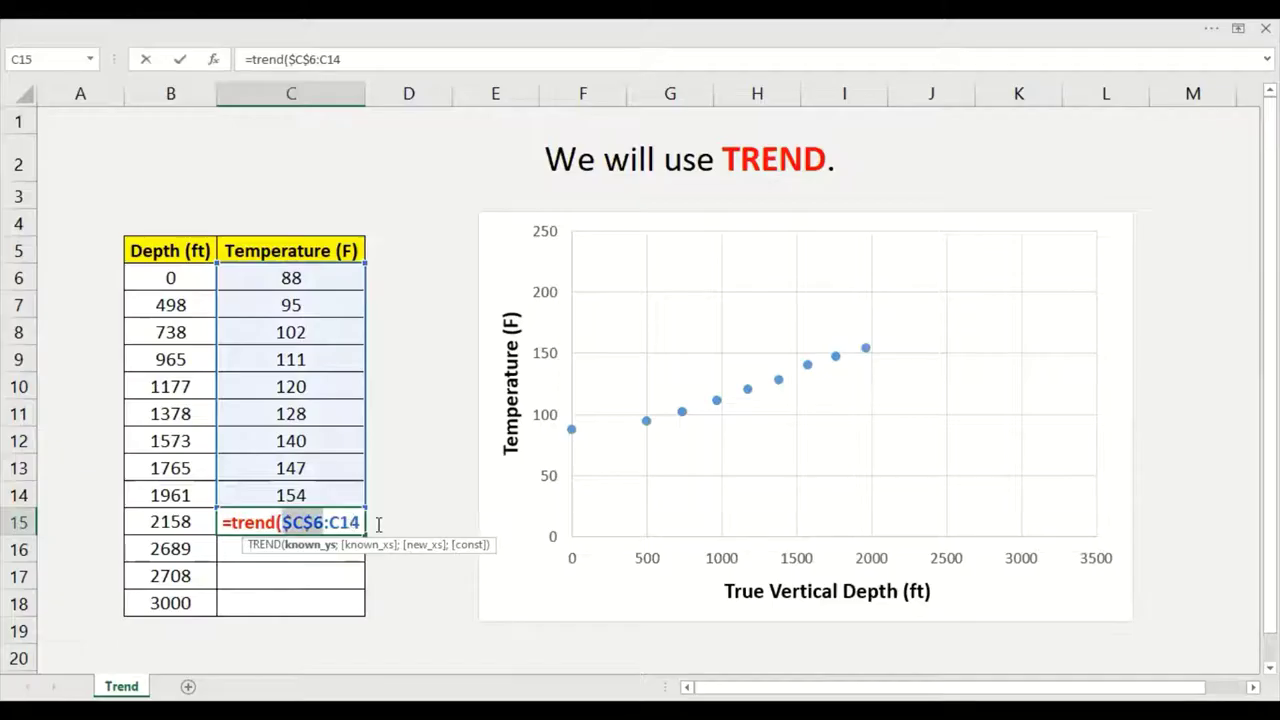
key(F4)
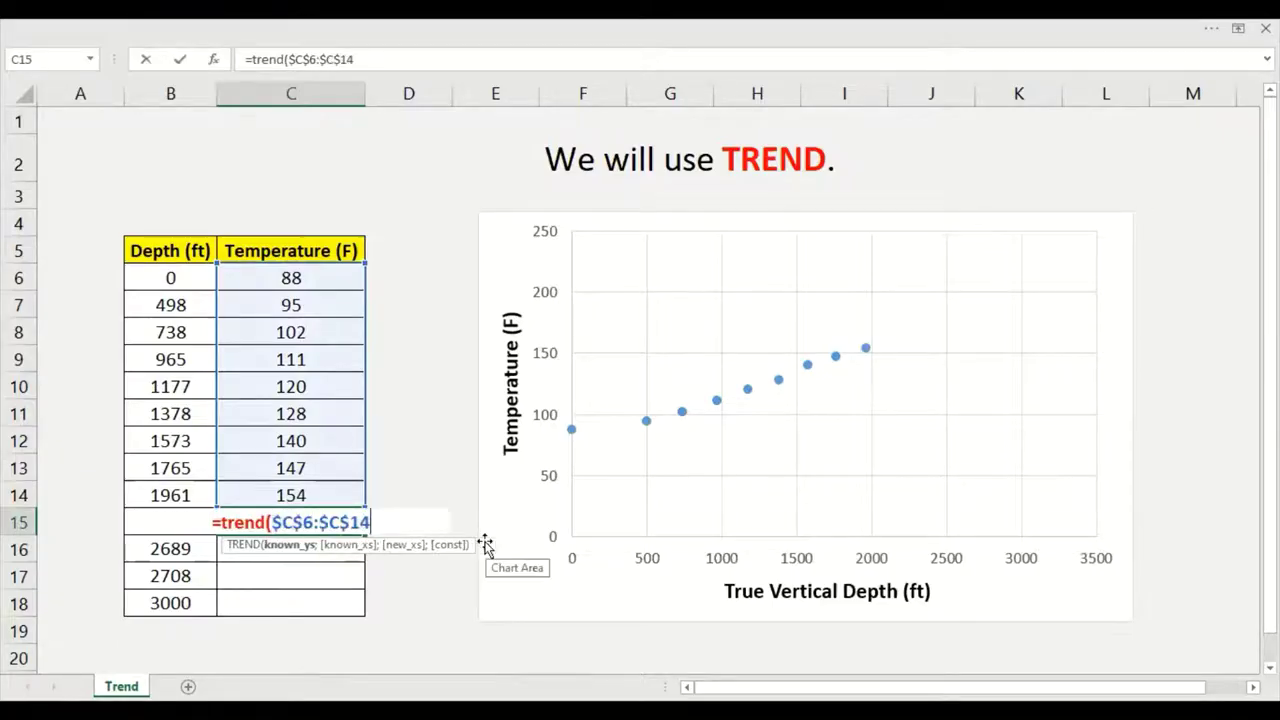
text(;)
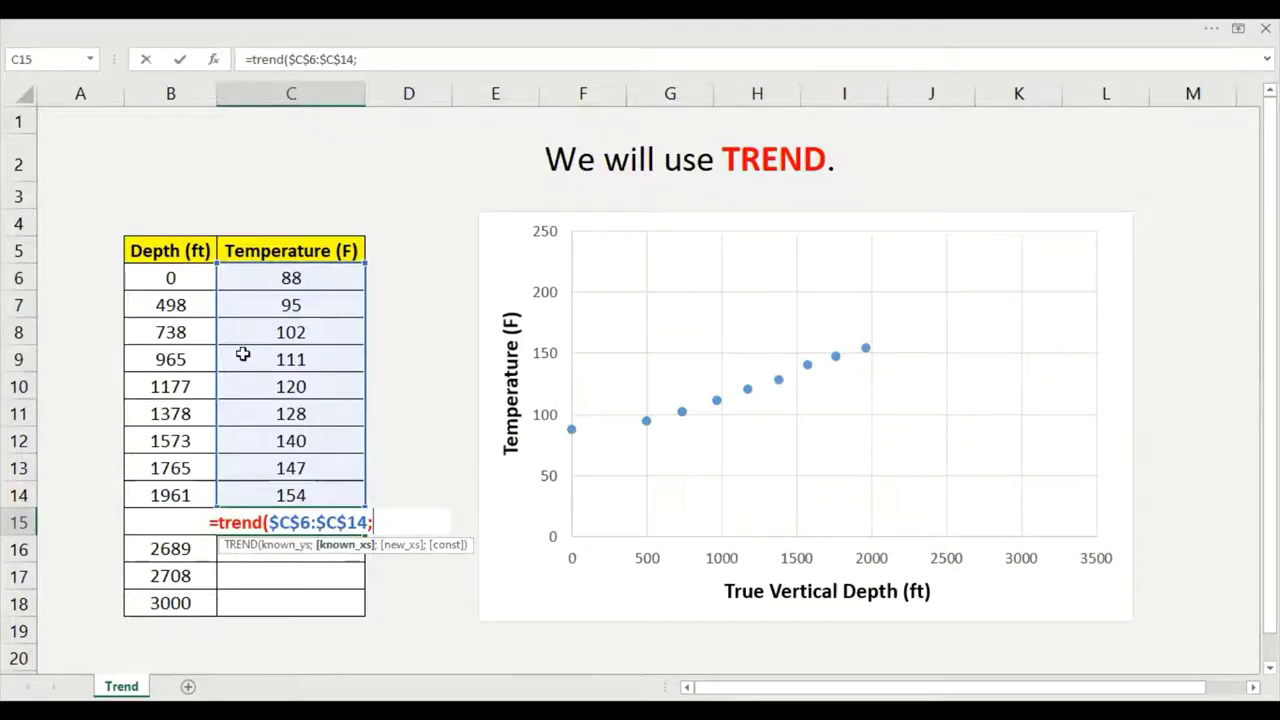
- Finish the formula with known depths $B$6:$B$14 and new x B15, returning 158.9178071
key(Left)
key(Up)
key(shift+Up)
key(shift+Up)
key(shift+Up)
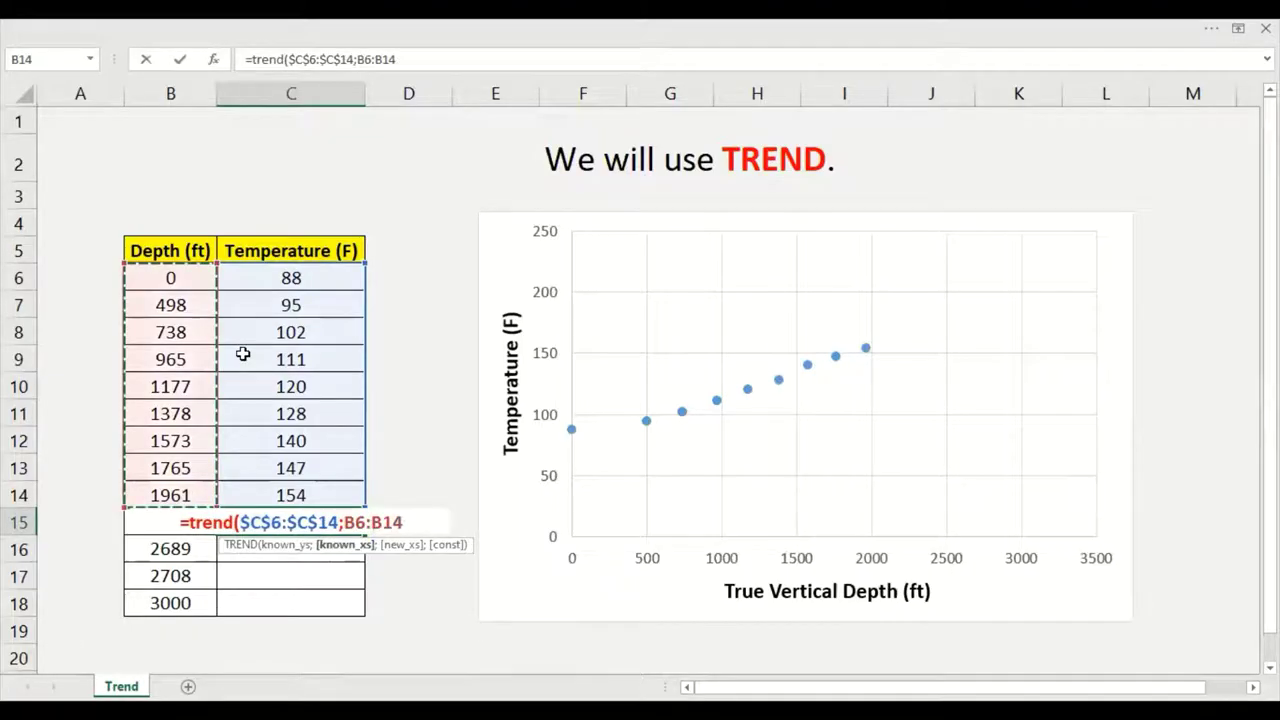
key(F4)
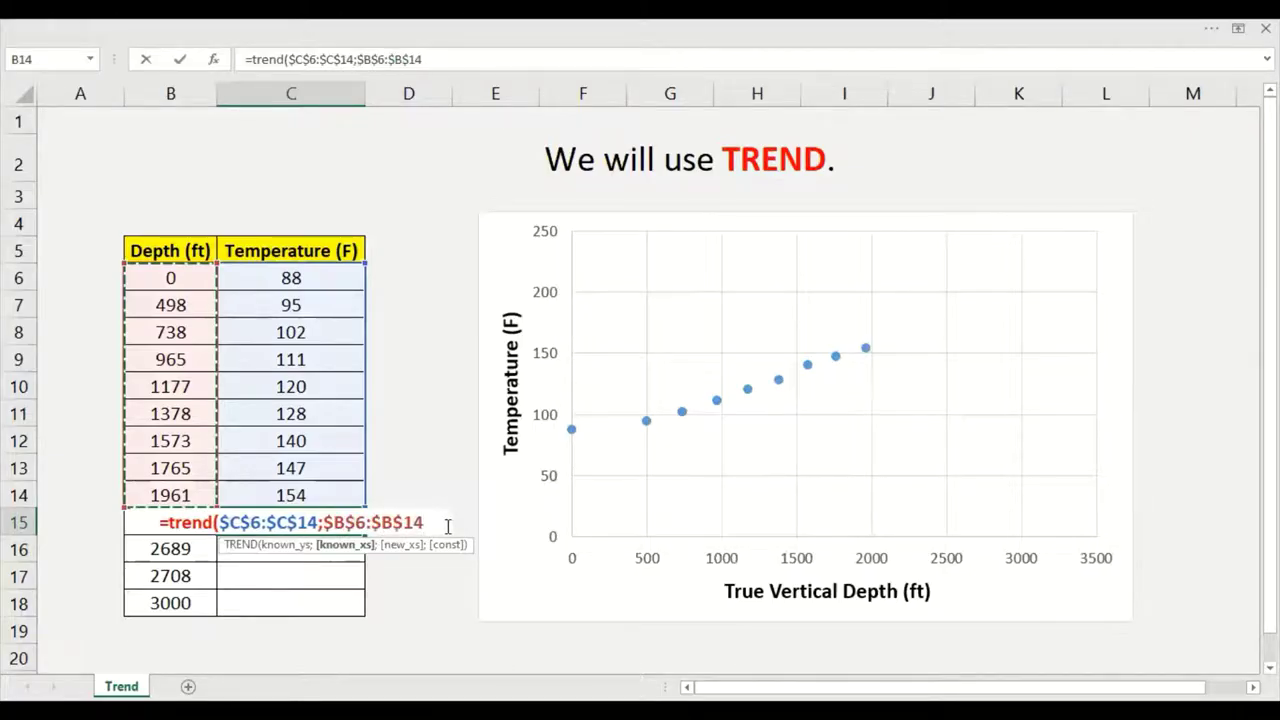
text(;)
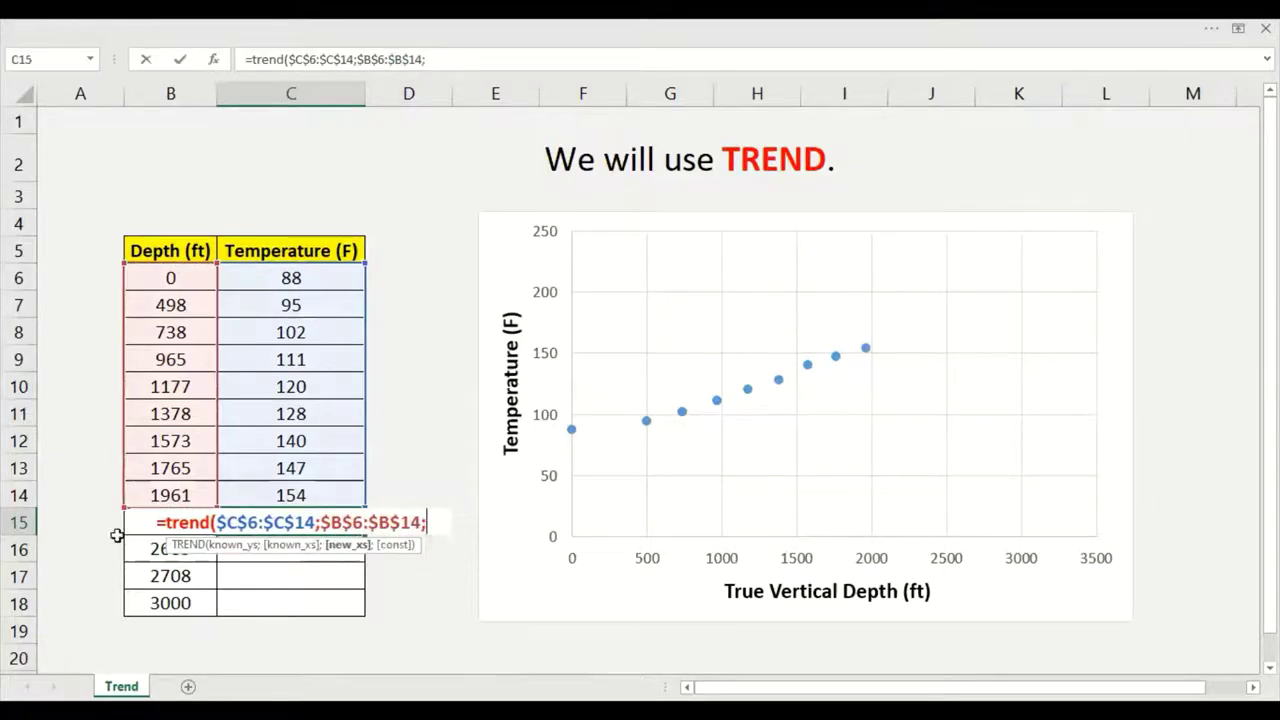
click(184, 525)
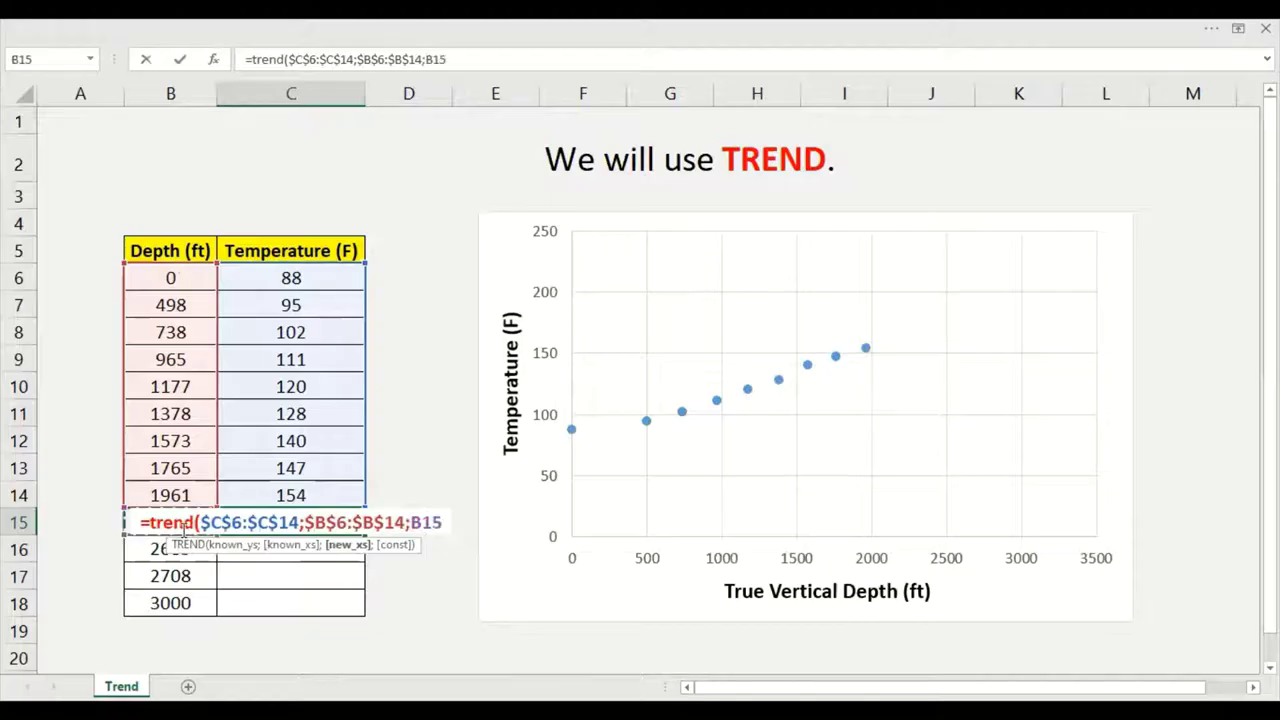
text())
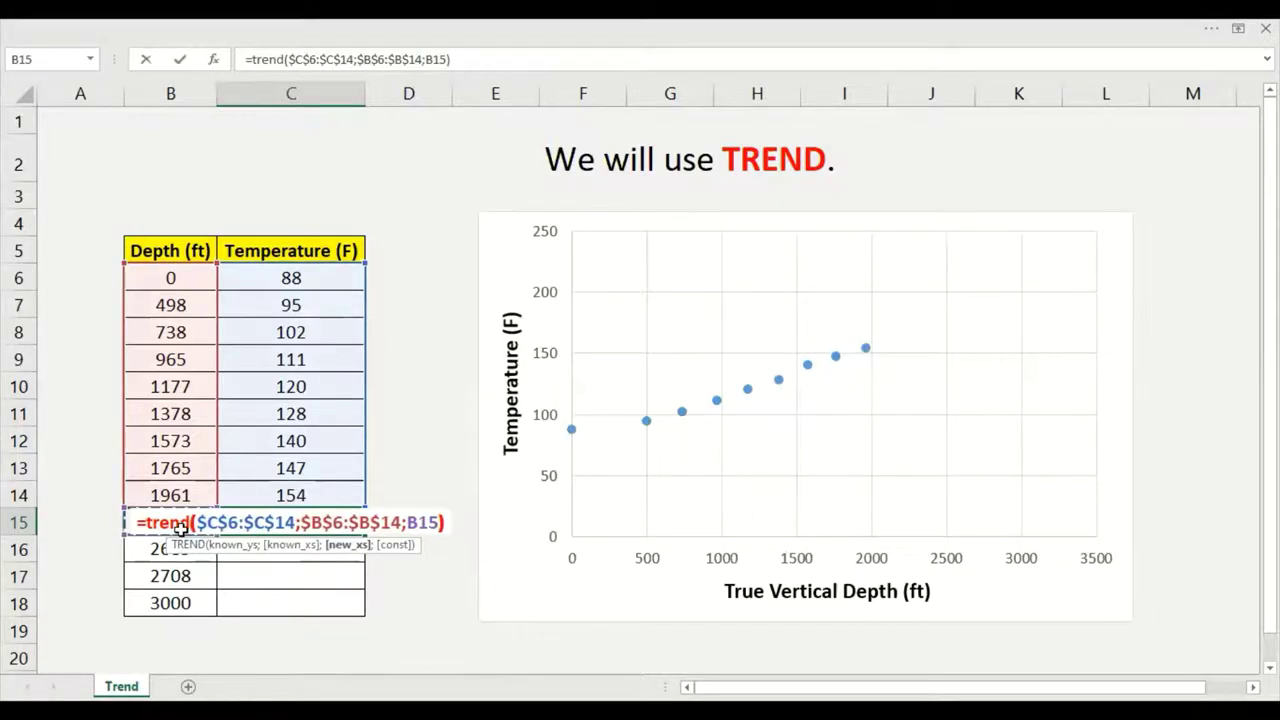
key(Return)
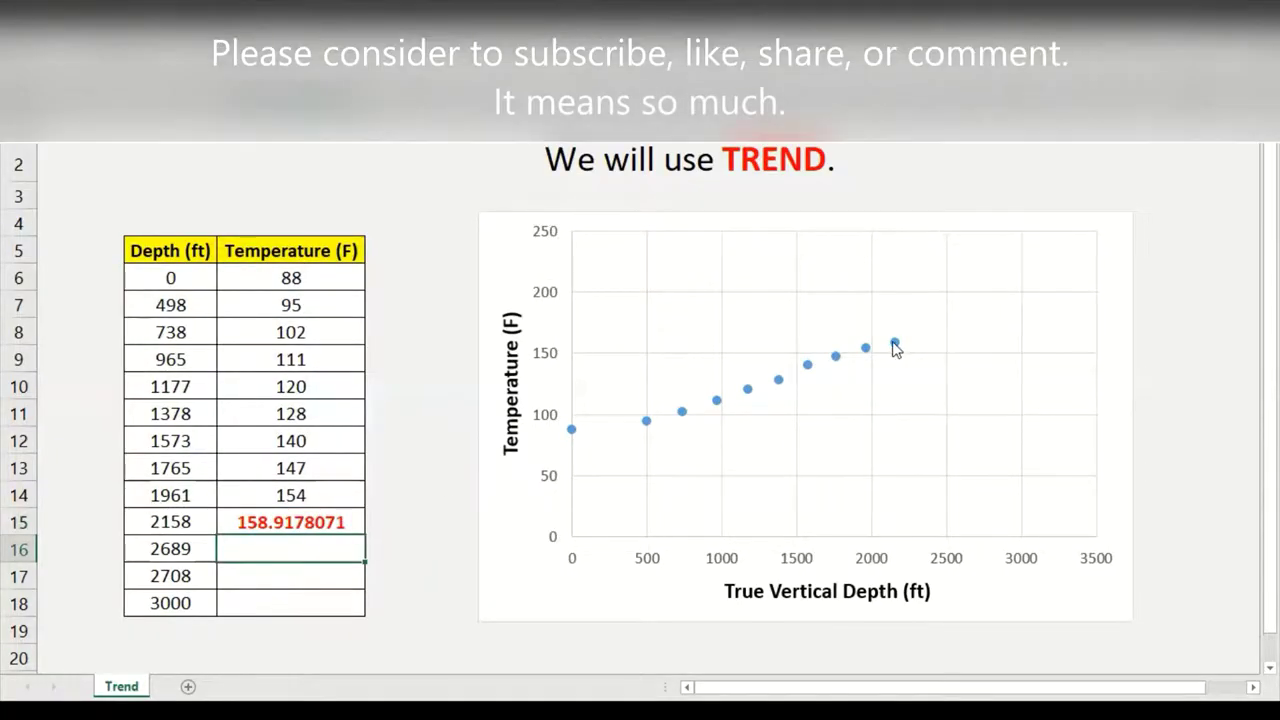
- Fill the C15 TREND formula down to C18, giving 178.4391215, 179.1446529 and 189.8586131
click(358, 524)
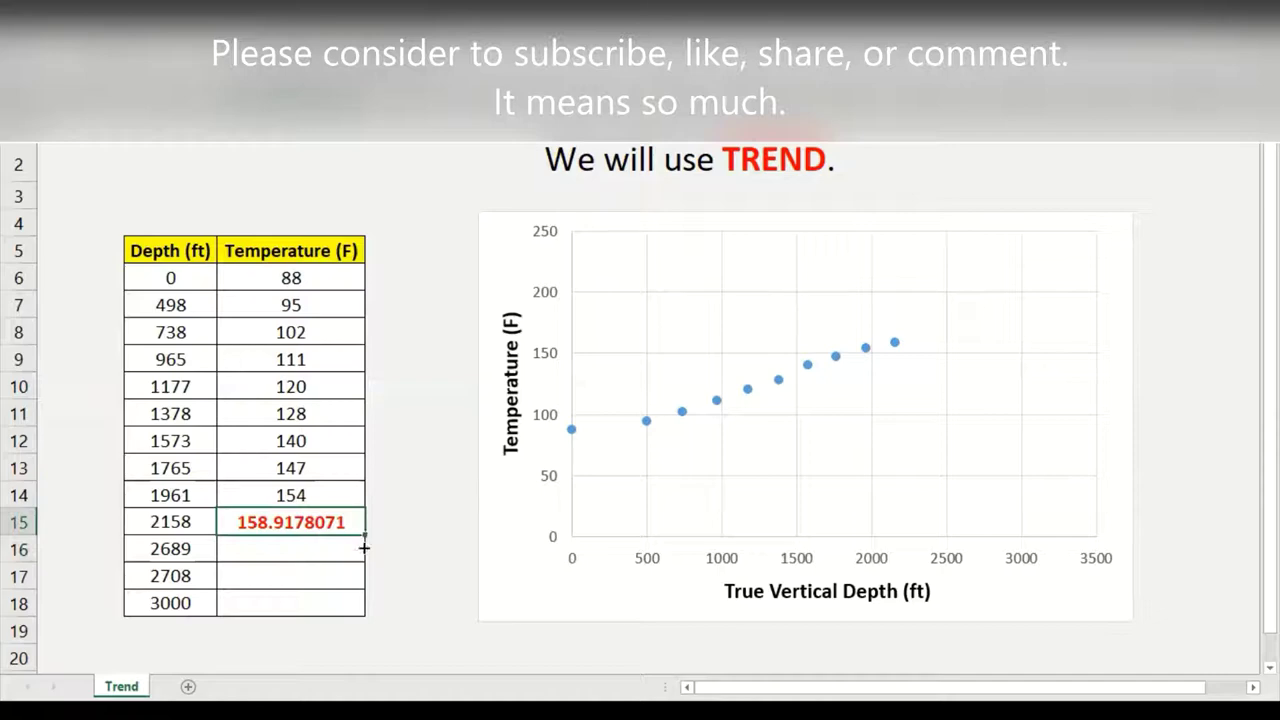
drag(365, 535, 364, 559)
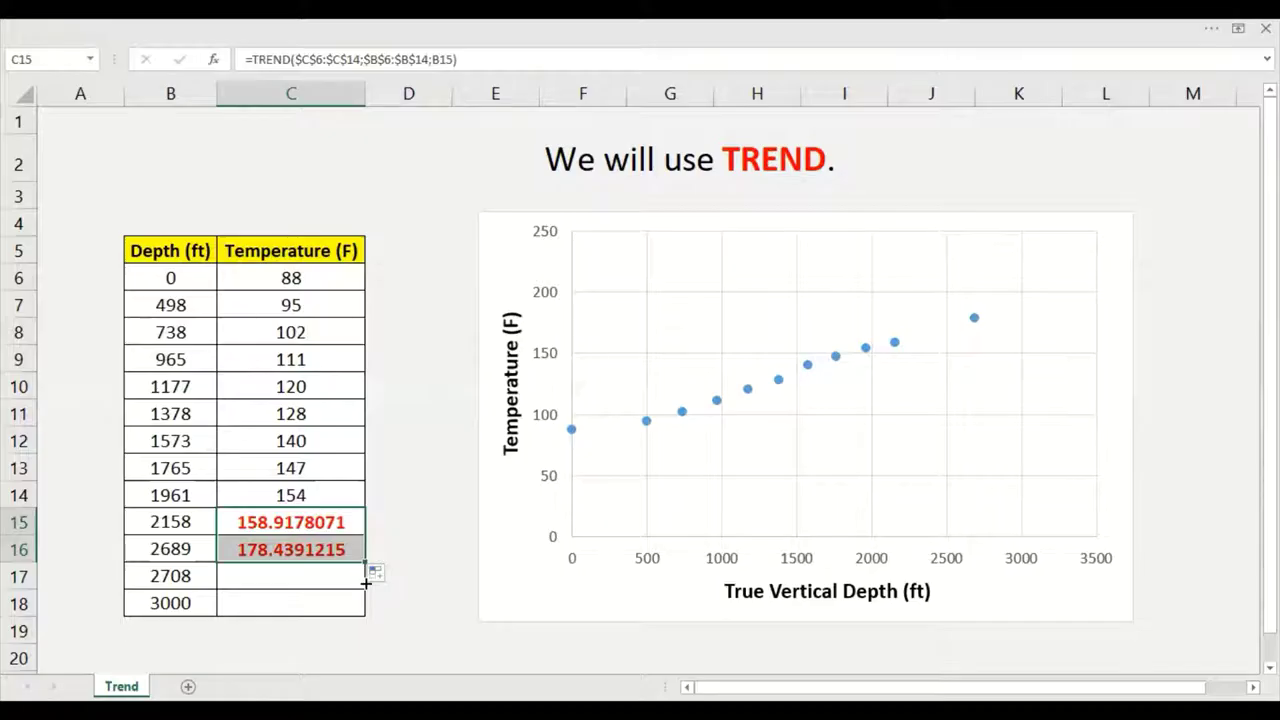
drag(366, 591, 365, 617)
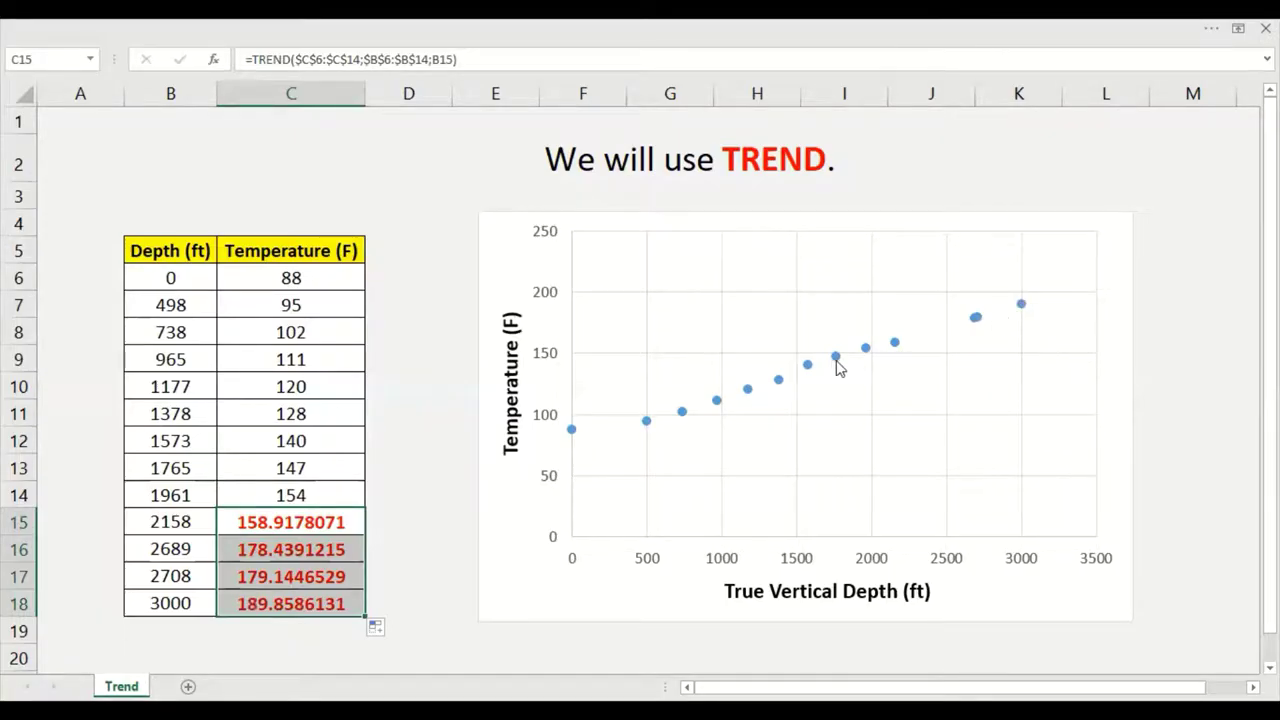
click(837, 359)
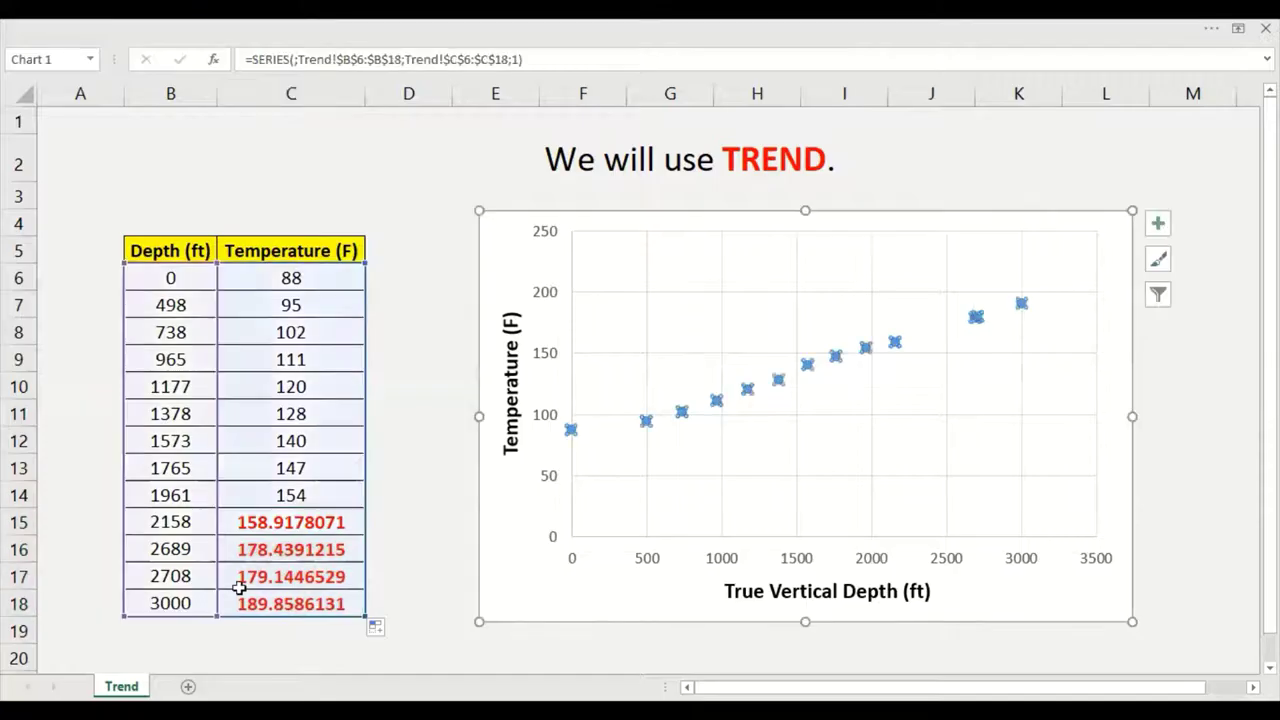
- Limit the series to B6:B14/C6:C14 and add a trendline labelled y = 0.0367x + 79.626, R² = 0.9678
drag(220, 585, 232, 508)
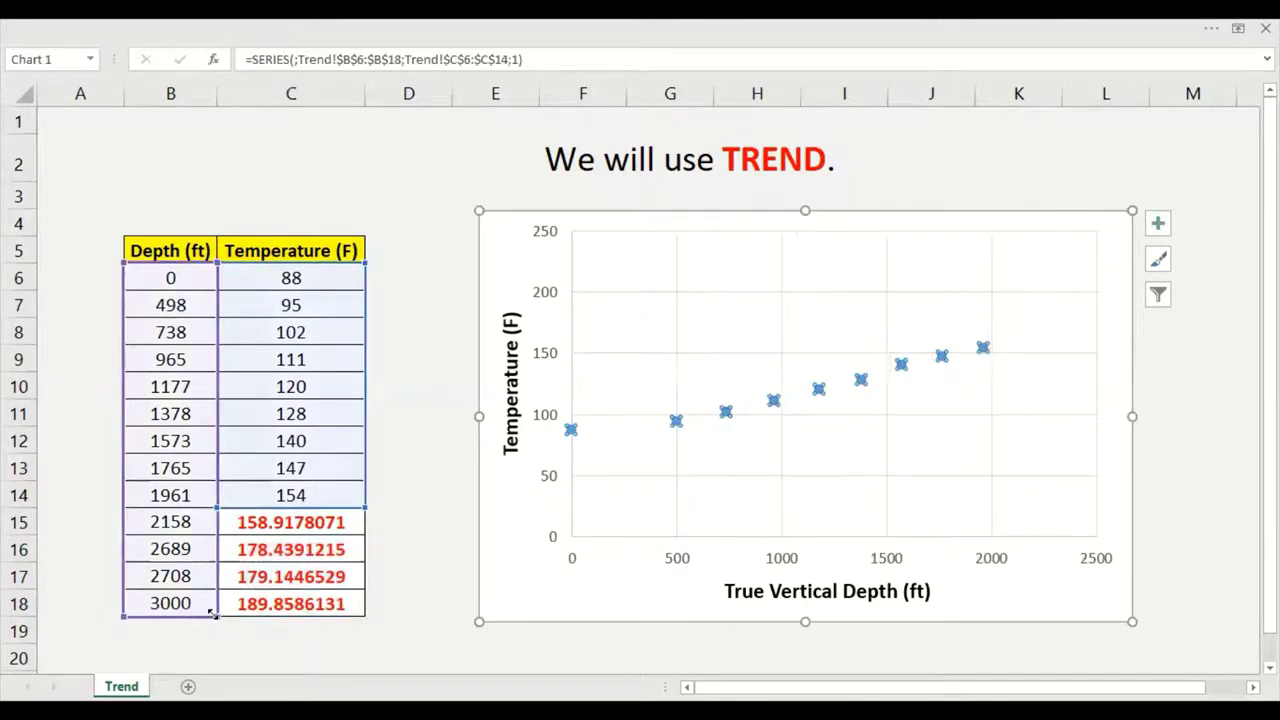
drag(215, 551, 222, 508)
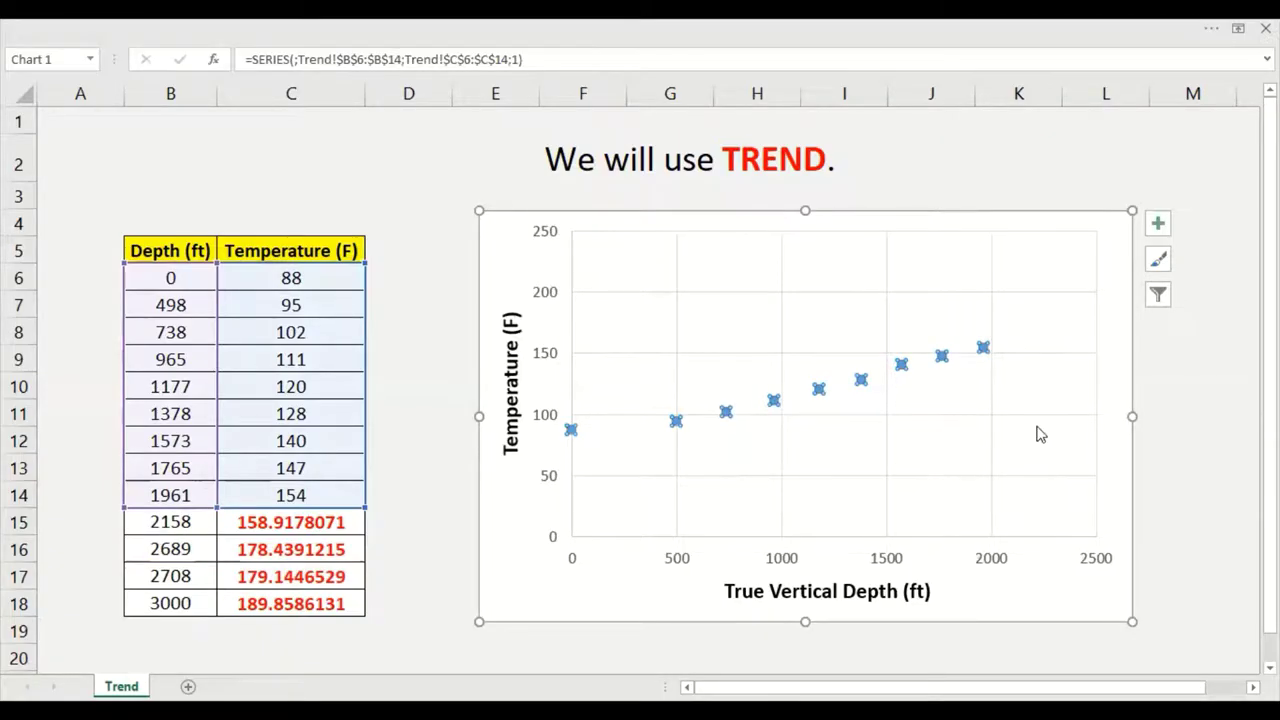
click(1062, 598)
click(1052, 620)
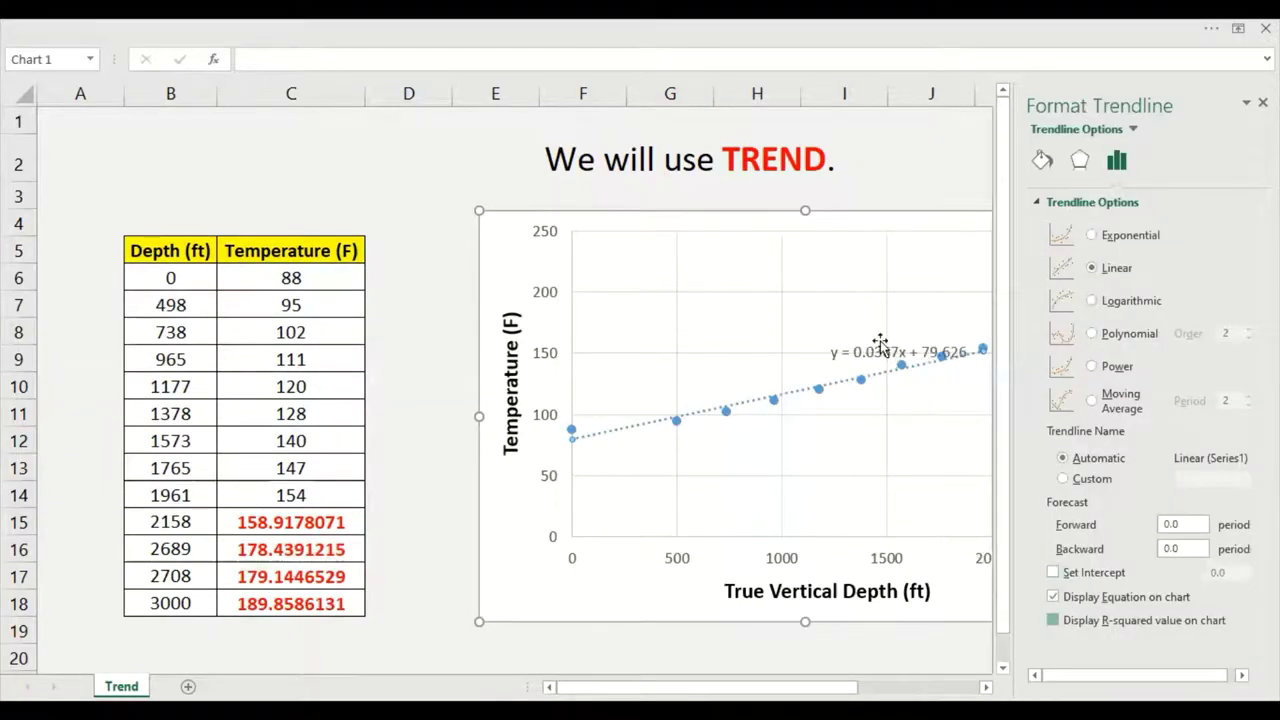
drag(828, 330, 731, 301)
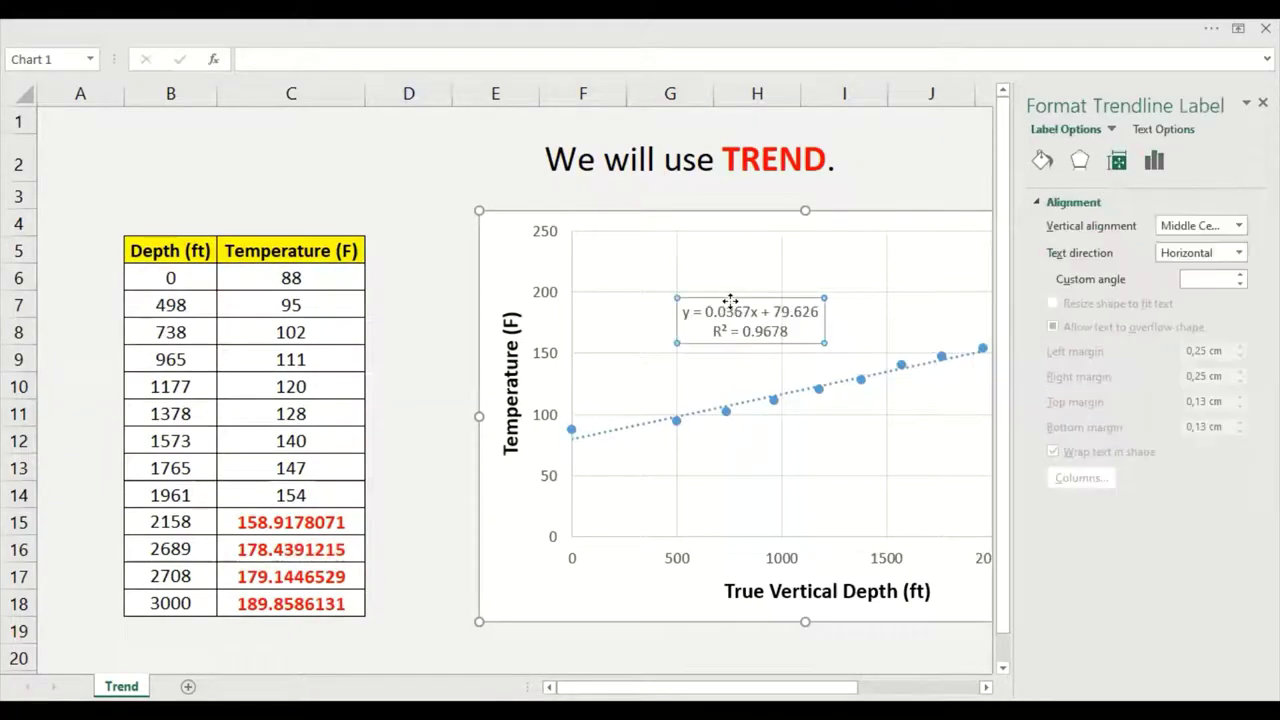
triple_click(771, 338)
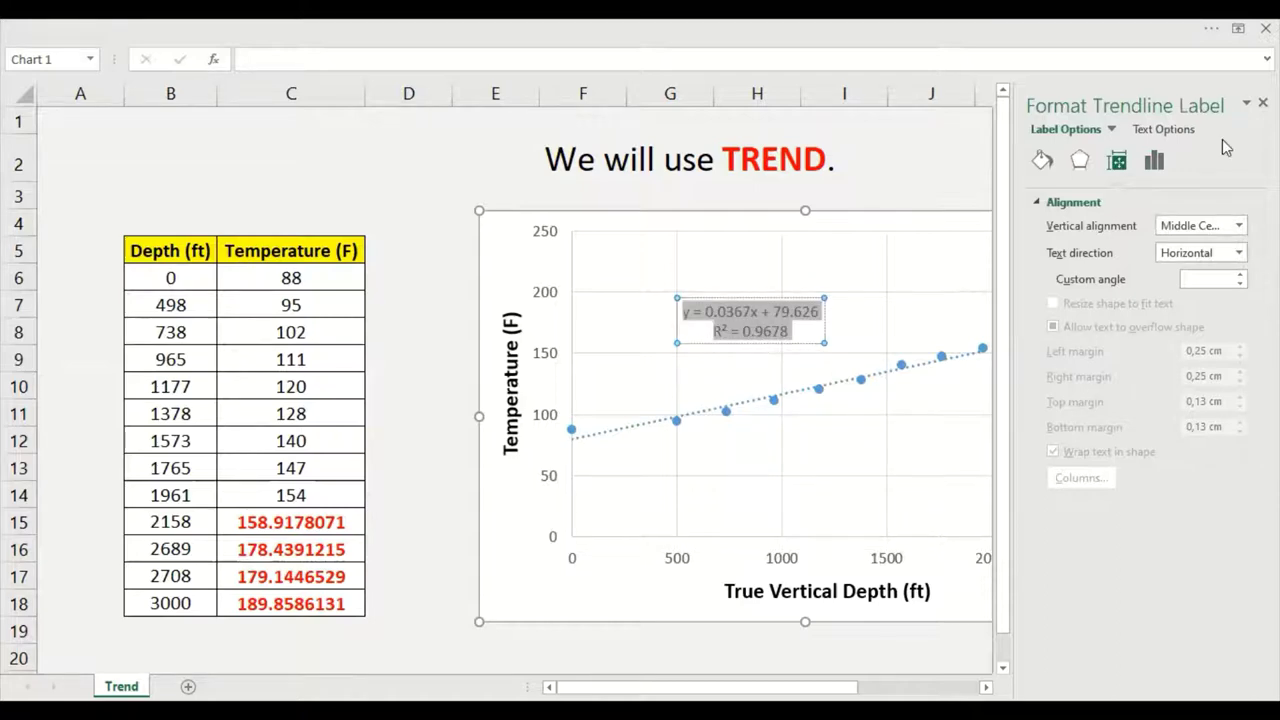
click(1263, 103)
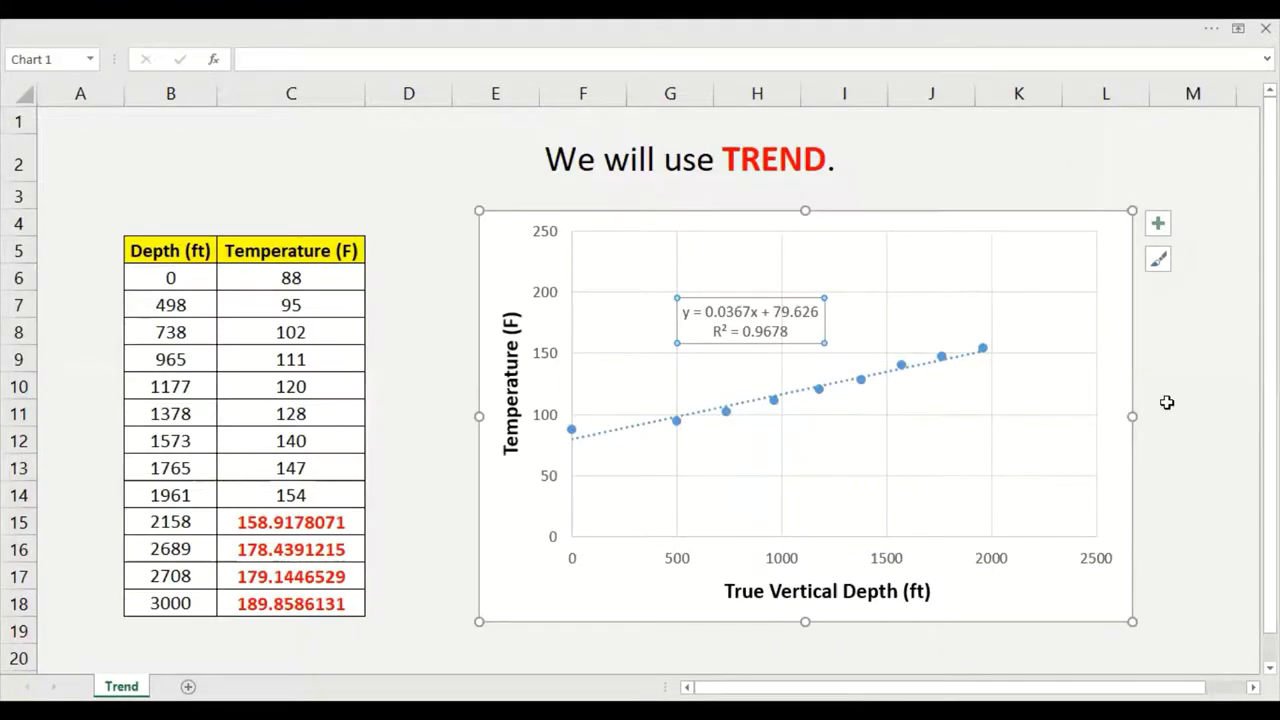
- Nudge the equation label lower and add a second series: X values B15:B18, Y values C15:C18
key(Escape)
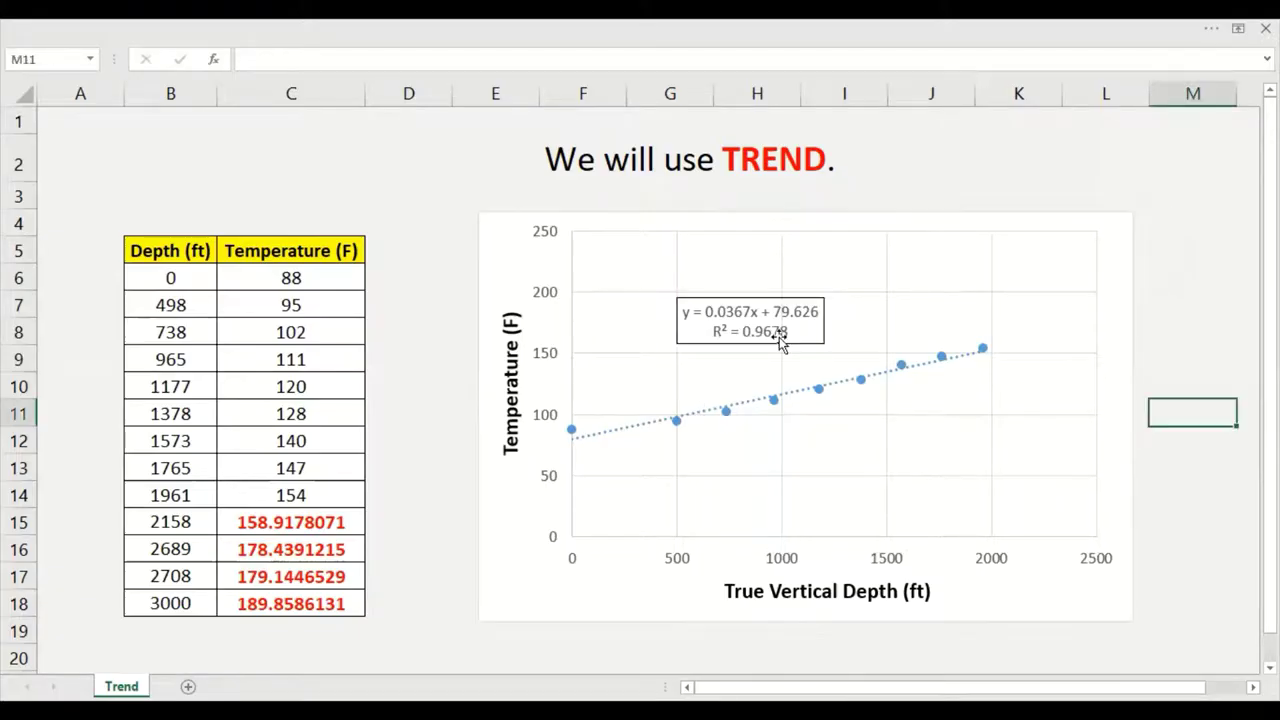
drag(826, 340, 819, 370)
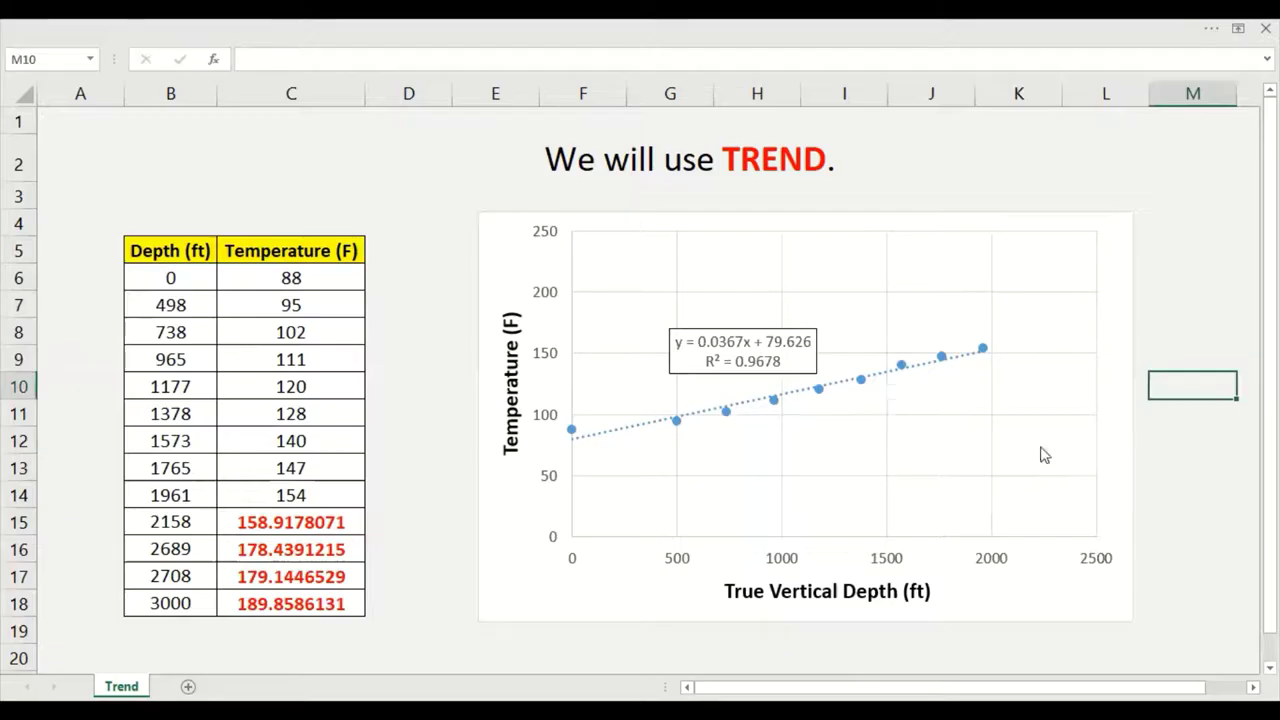
right_click(887, 400)
click(970, 484)
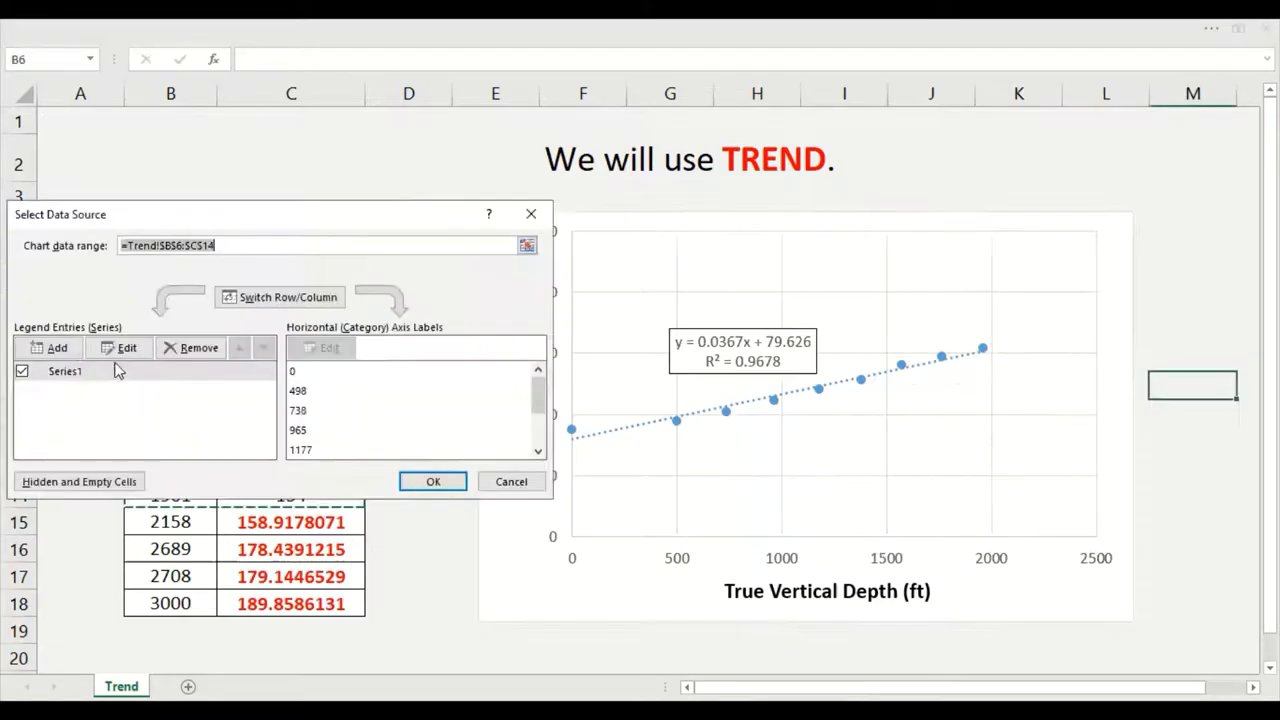
click(75, 373)
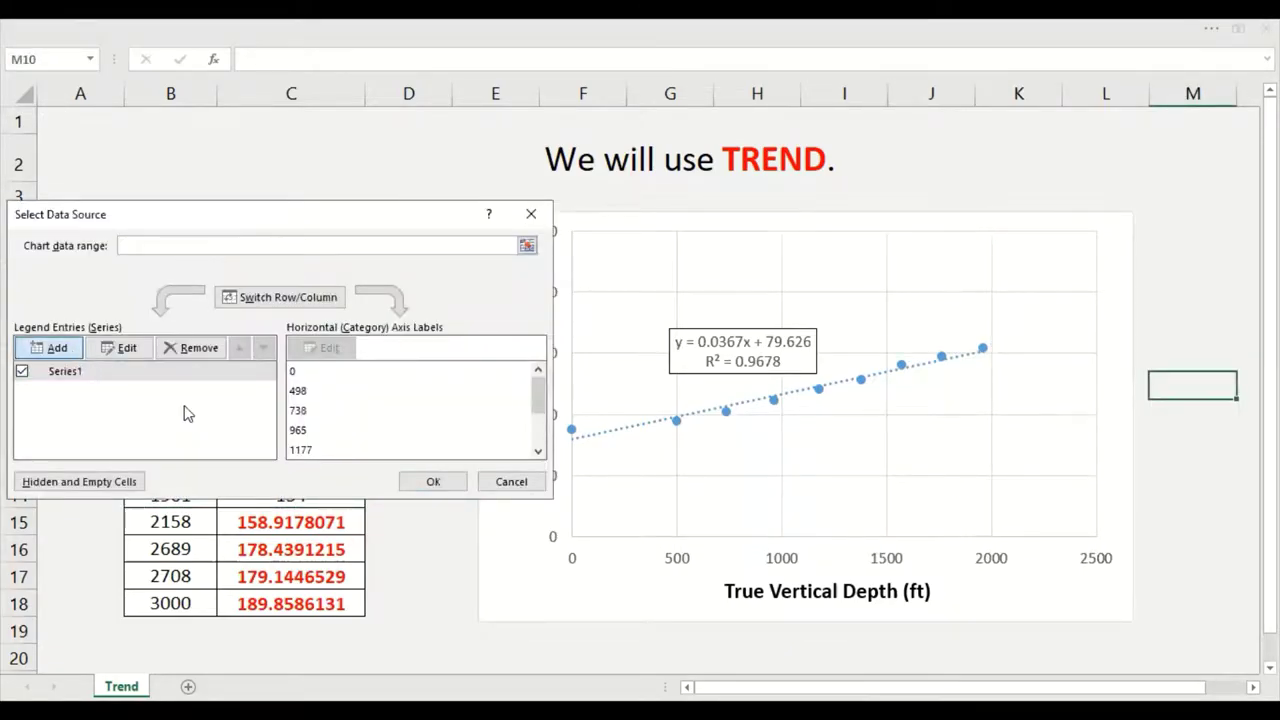
click(182, 357)
click(178, 520)
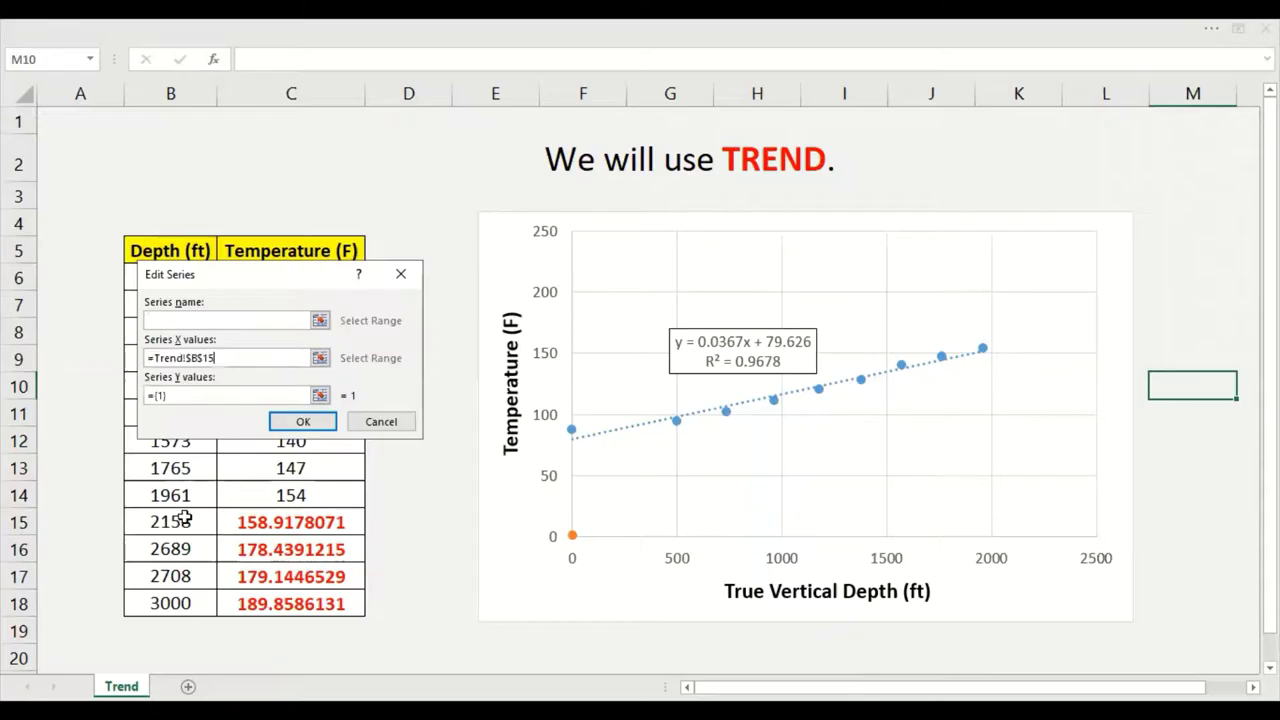
drag(178, 520, 178, 603)
click(206, 396)
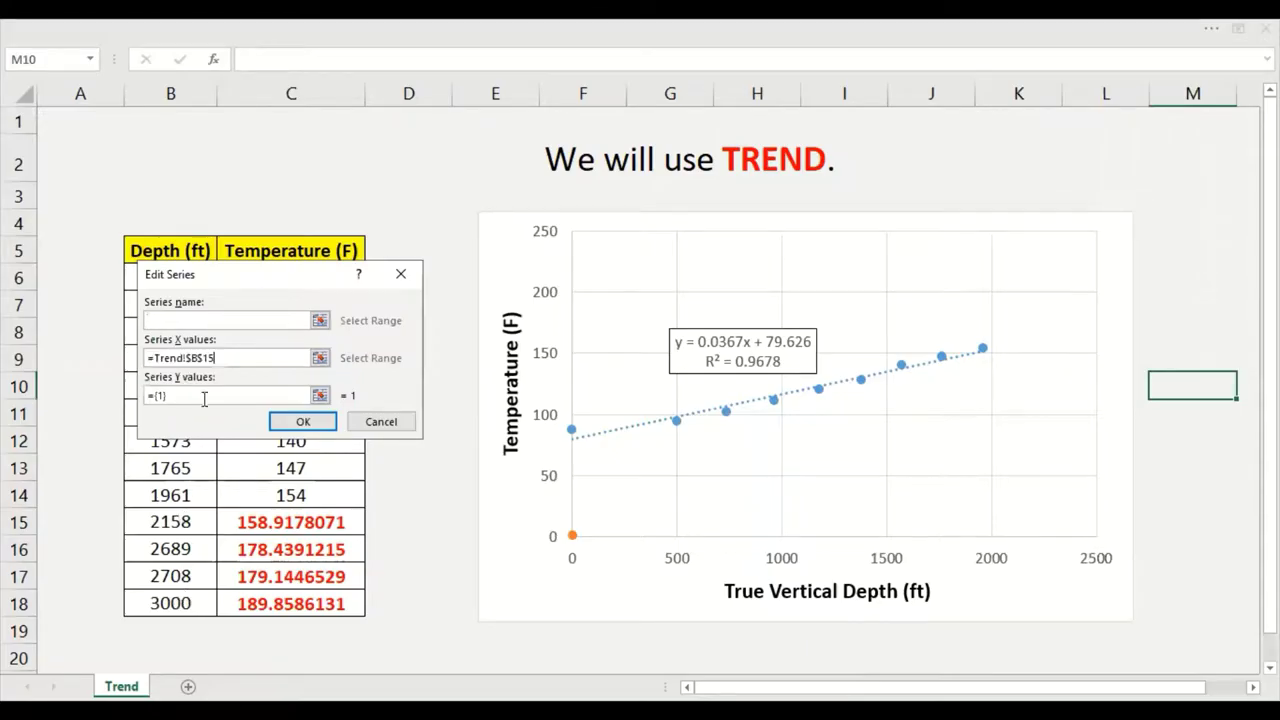
click(275, 520)
drag(273, 600, 273, 603)
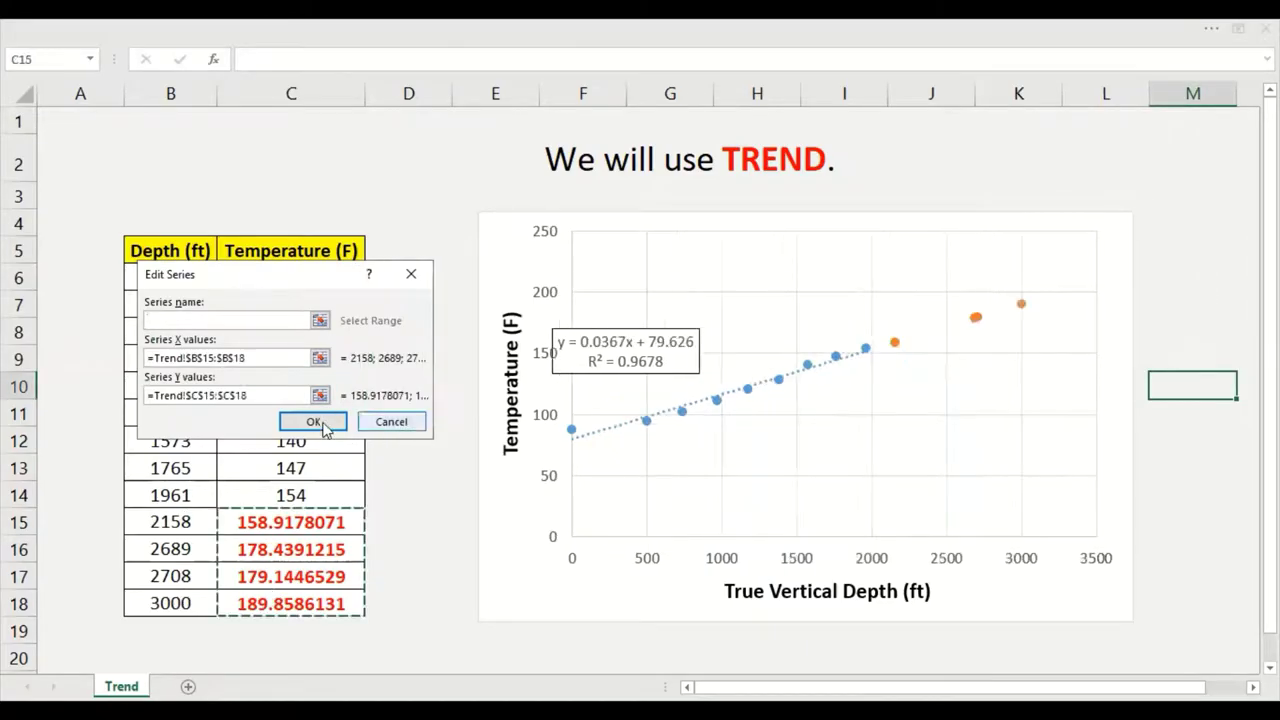
click(318, 421)
click(440, 484)
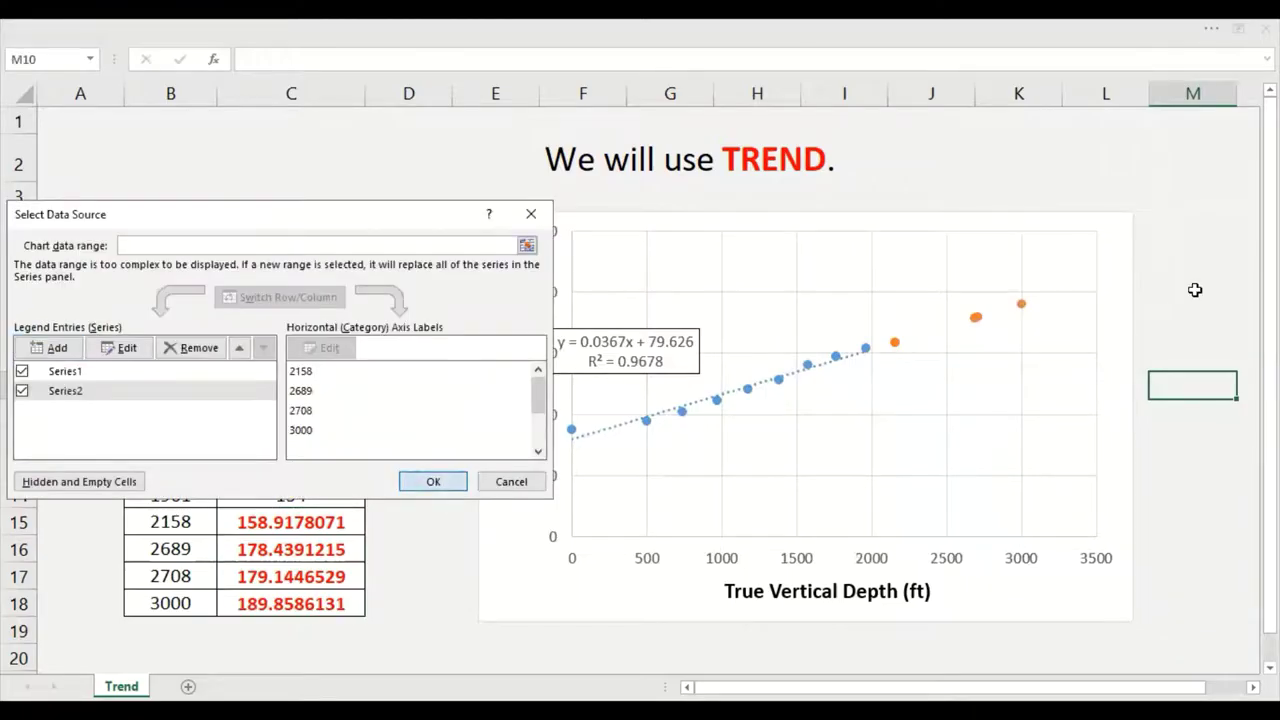
- Add a linear trendline to the orange series, displaying its equation and R² = 1
right_click(977, 318)
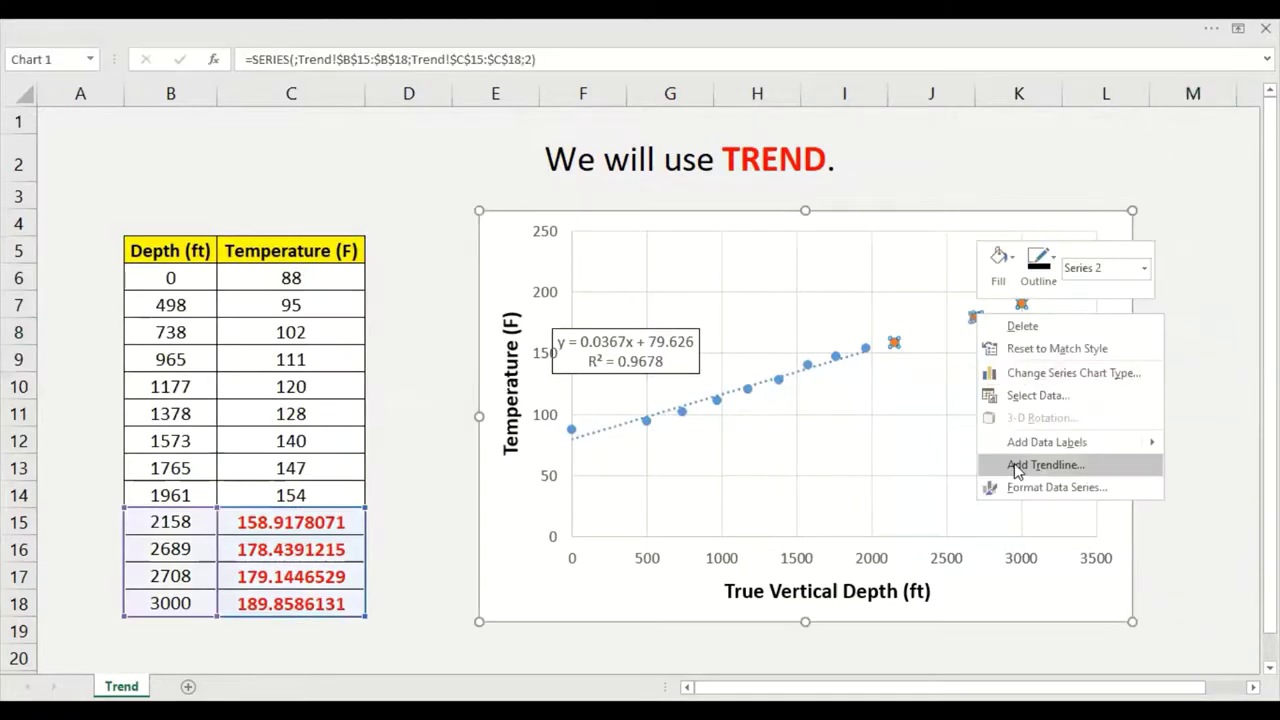
click(1017, 467)
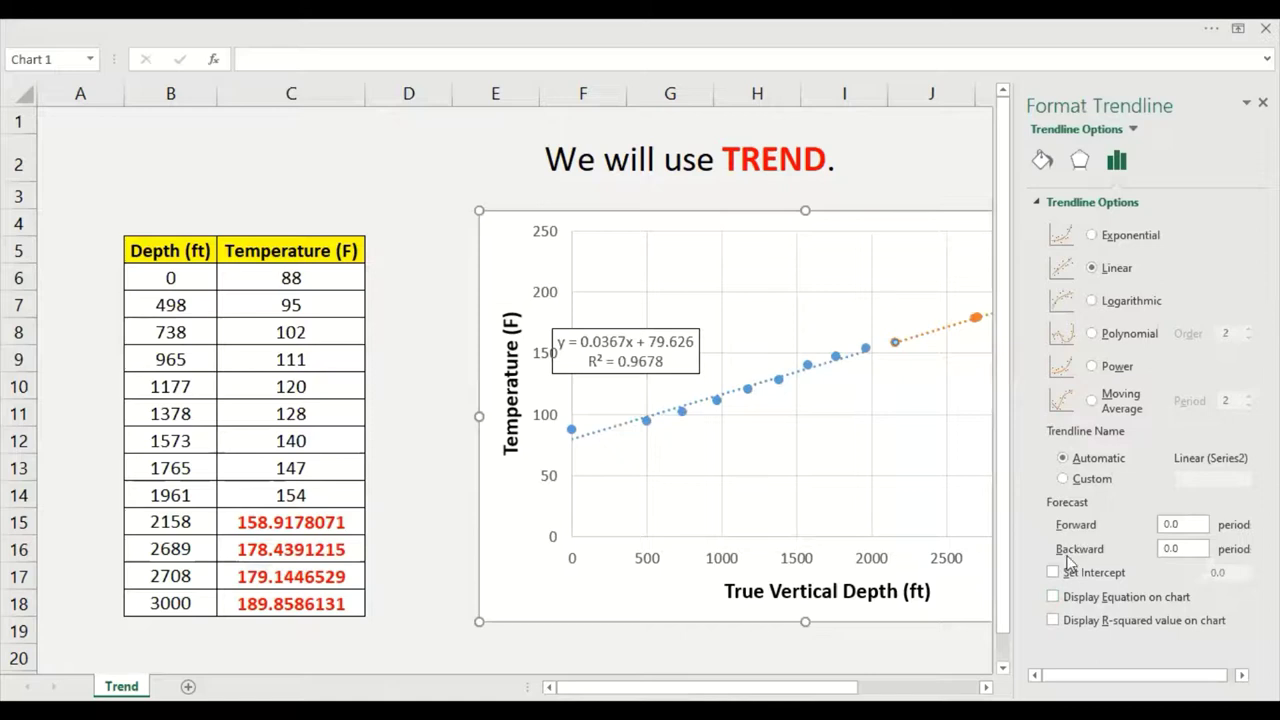
click(1052, 596)
click(1053, 620)
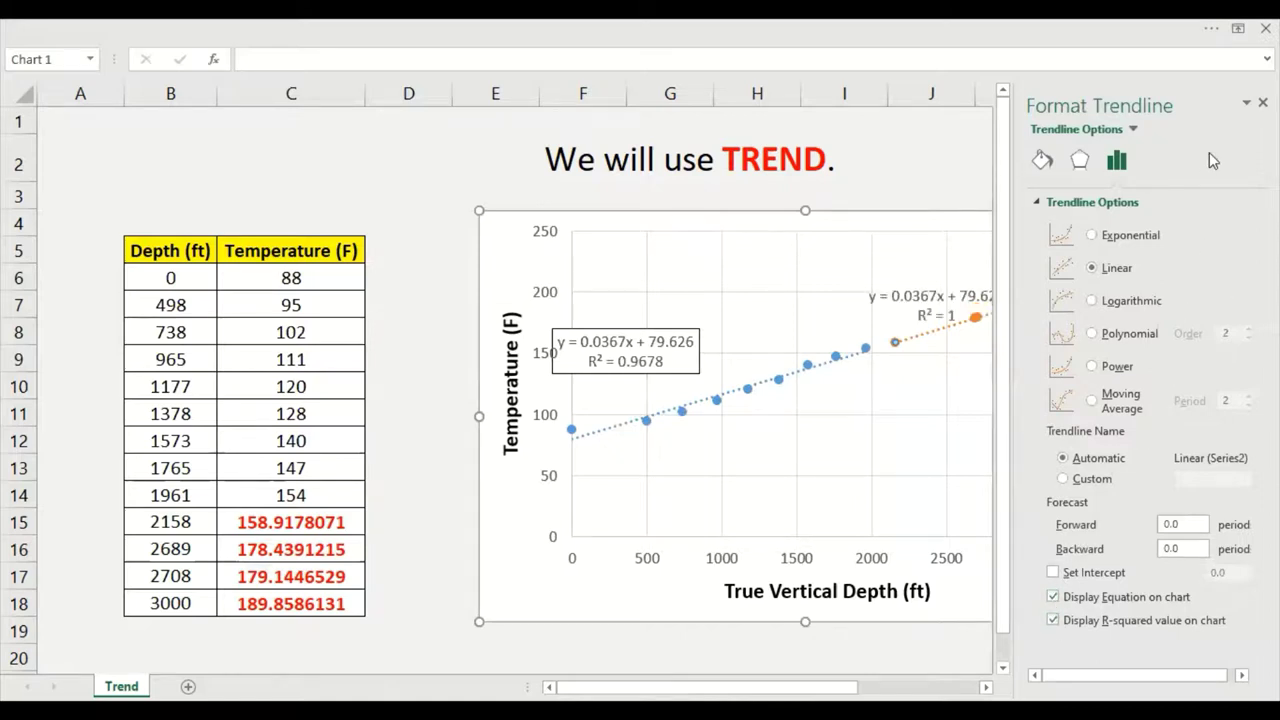
click(1263, 102)
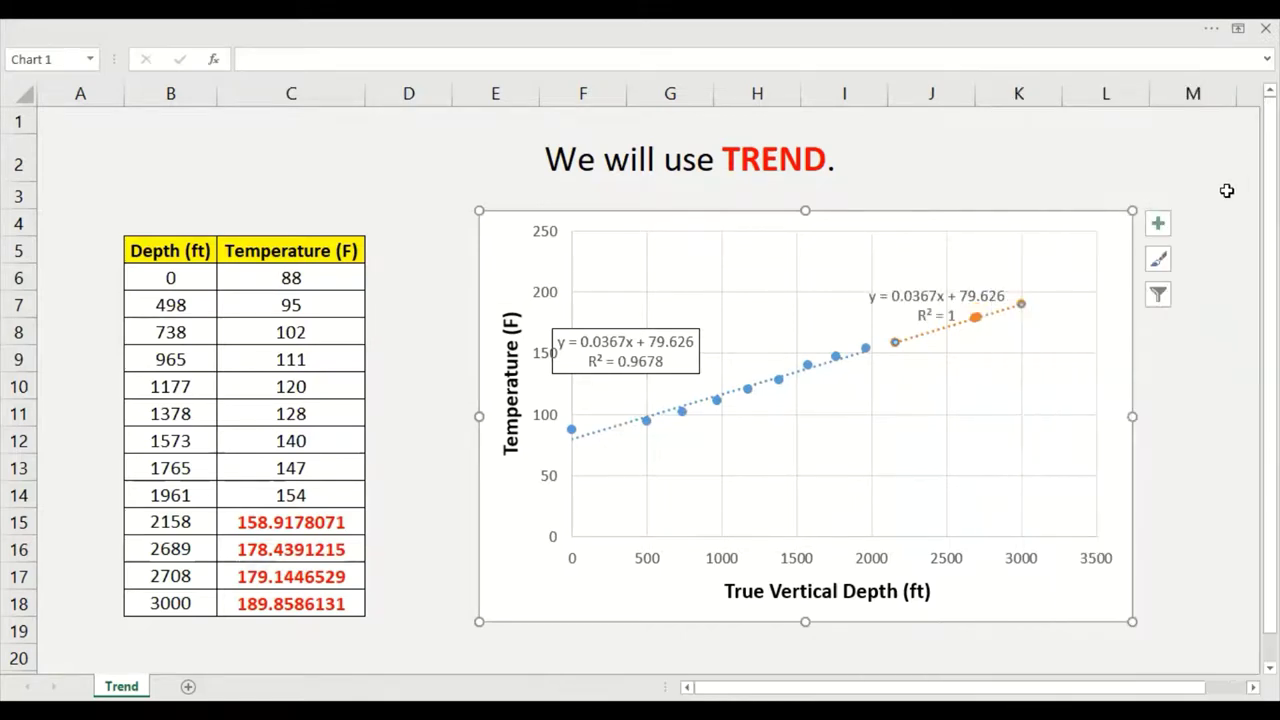
- Move both equation labels above their lines and give the orange label a grey-blue fill and outline
click(1228, 194)
drag(642, 333, 713, 315)
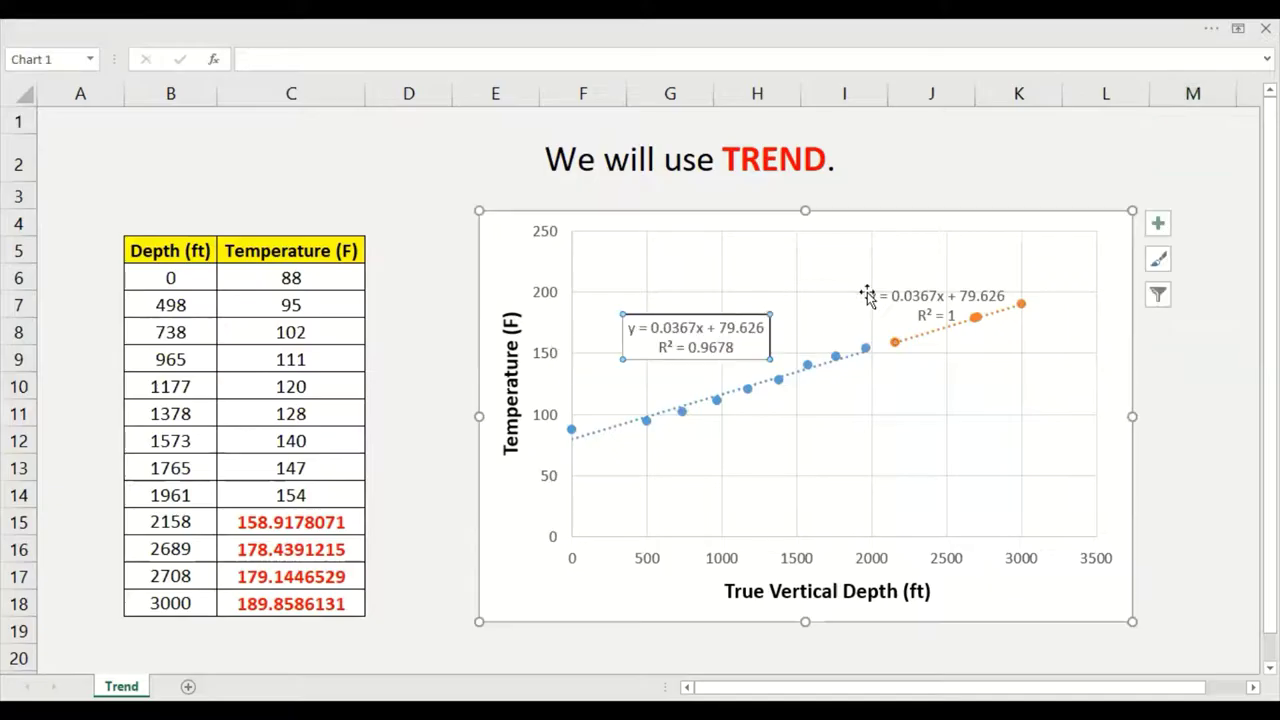
drag(866, 290, 828, 287)
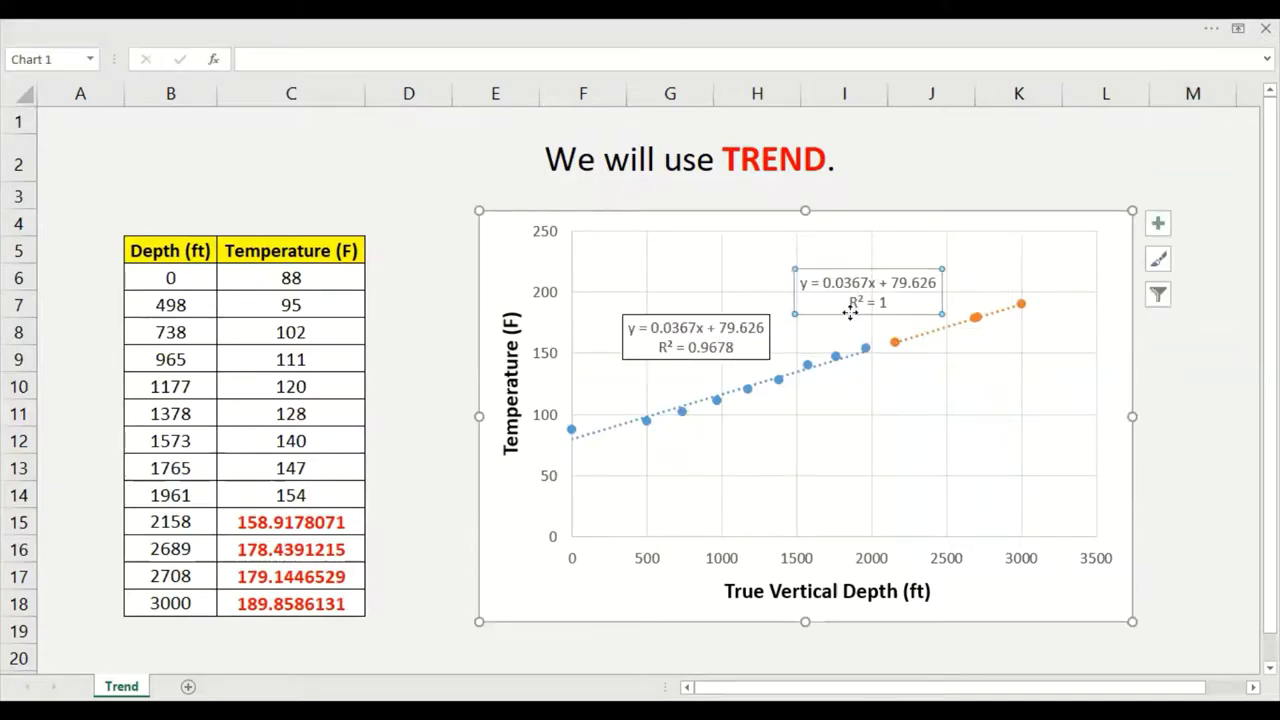
right_click(851, 308)
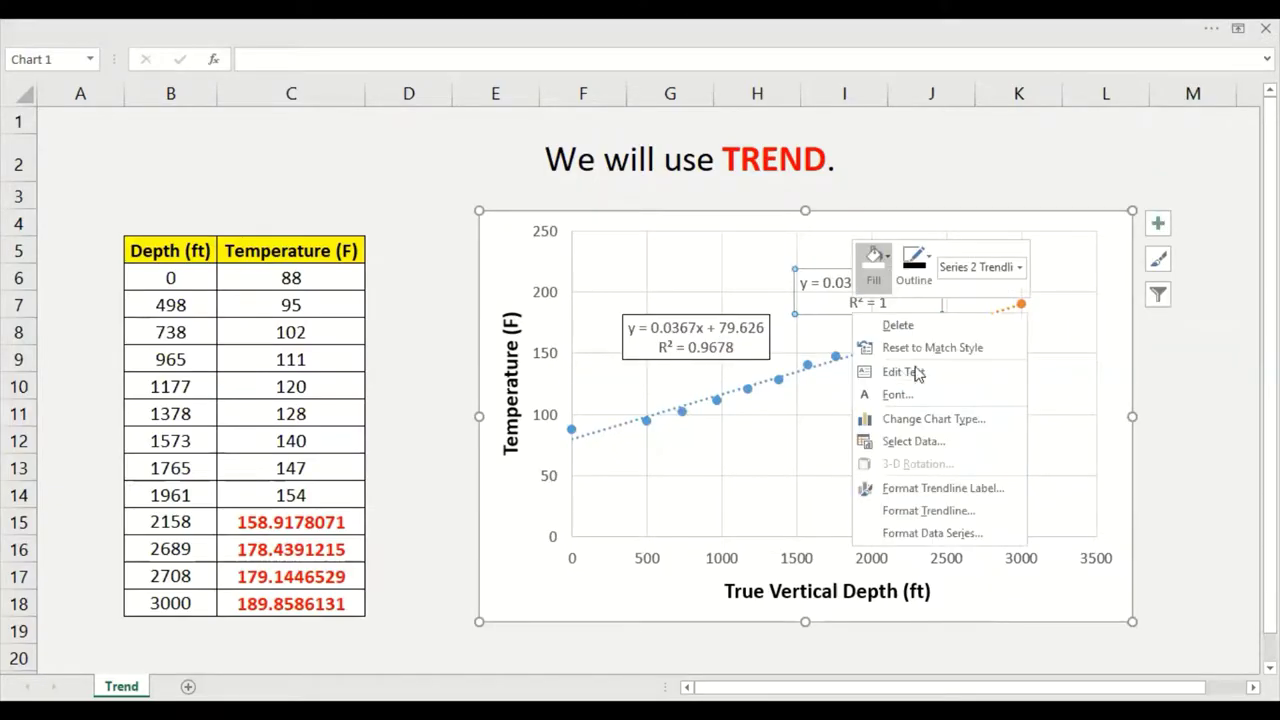
click(886, 257)
click(915, 366)
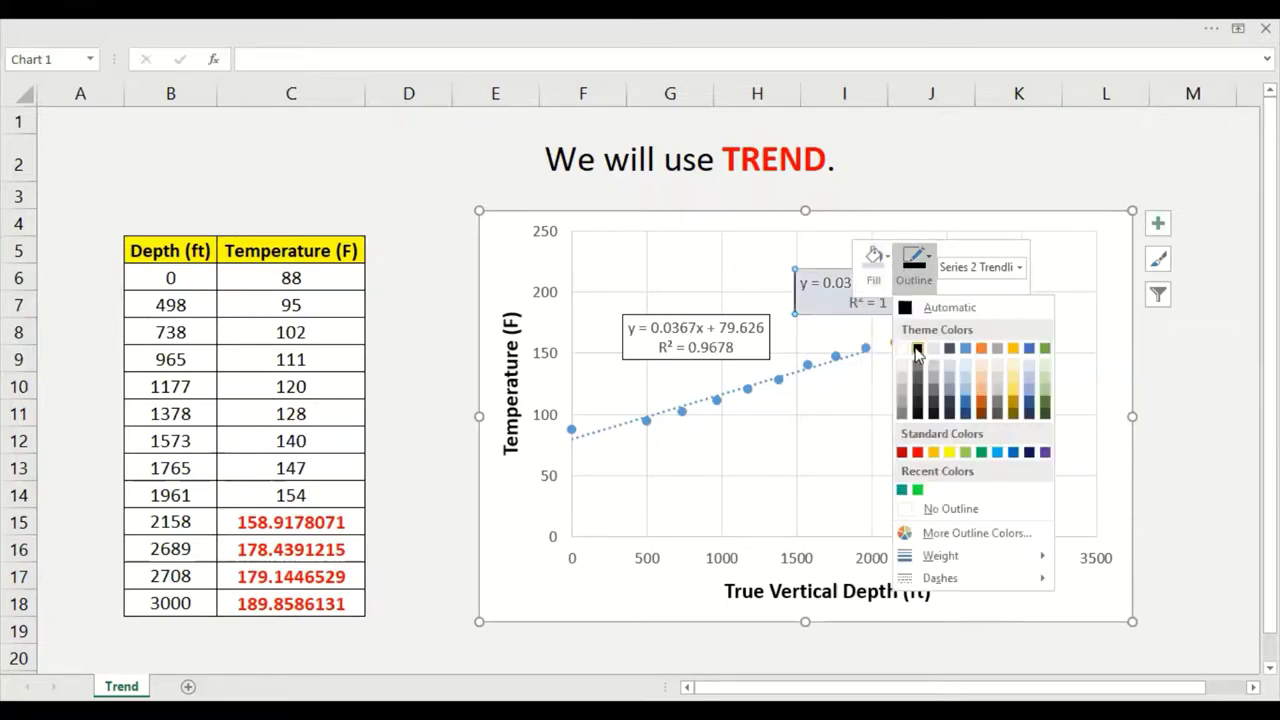
click(917, 349)
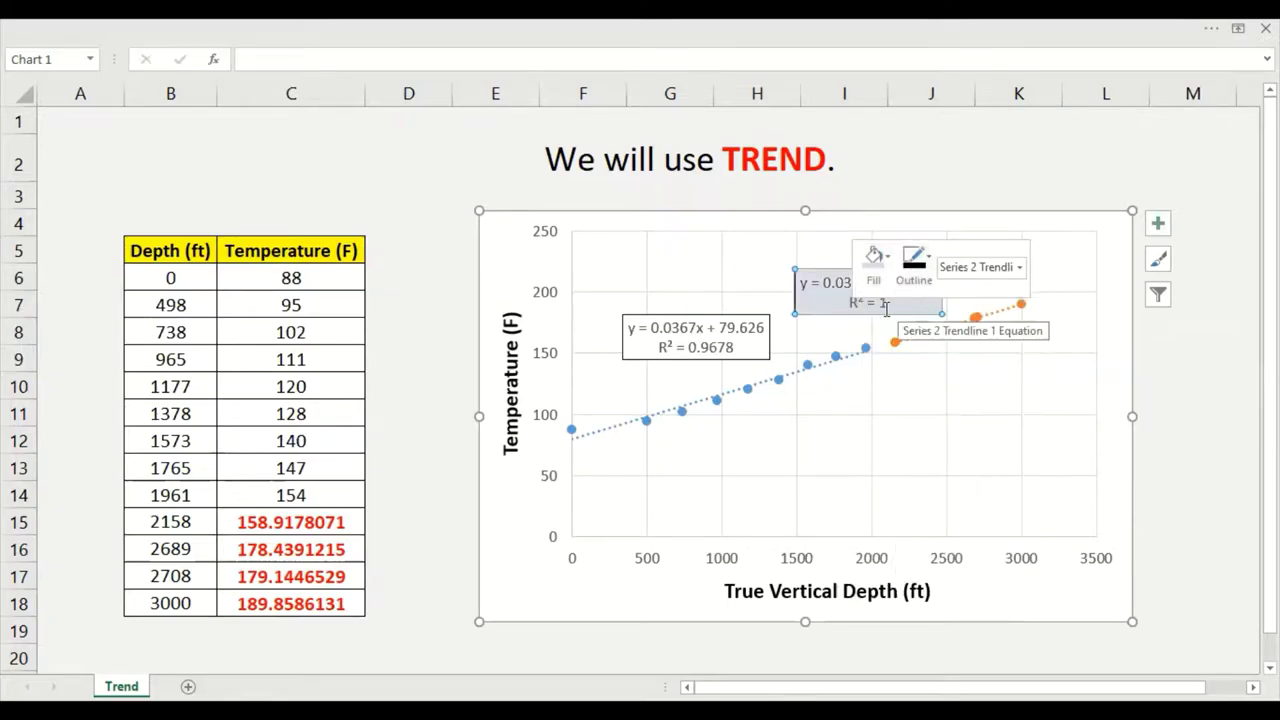
key(ctrl+a)
right_click(886, 313)
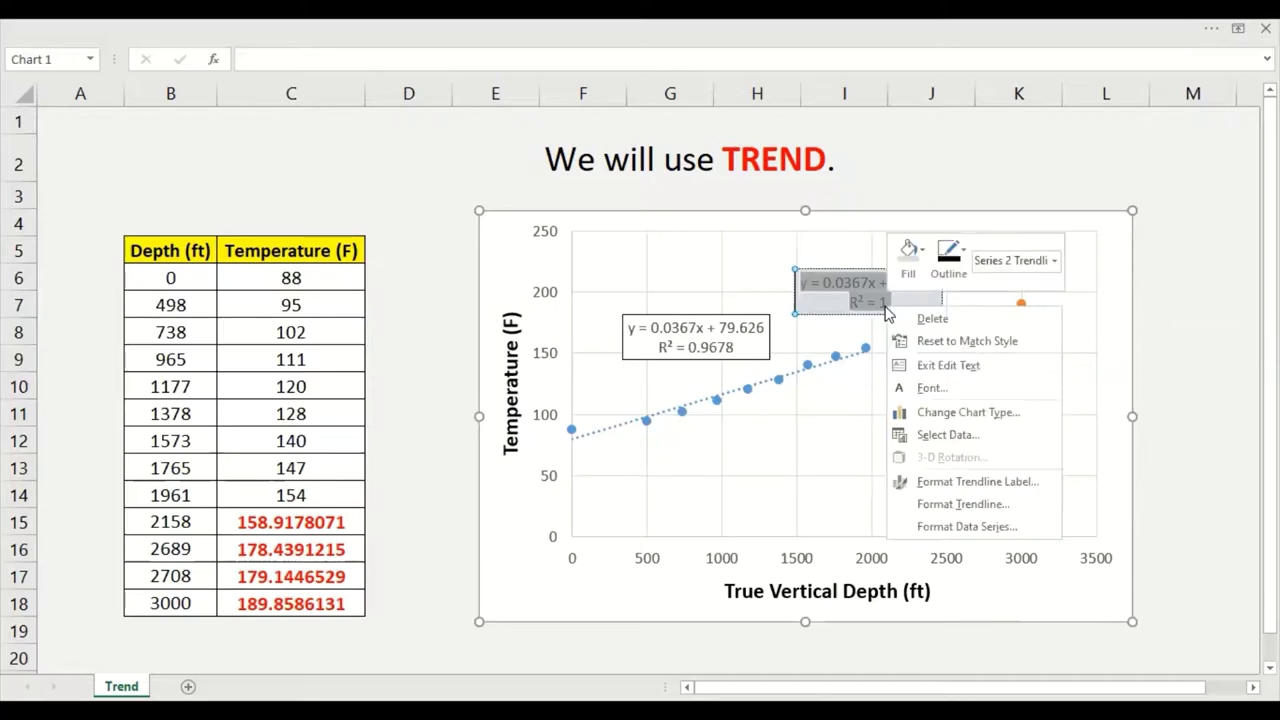
right_click(868, 288)
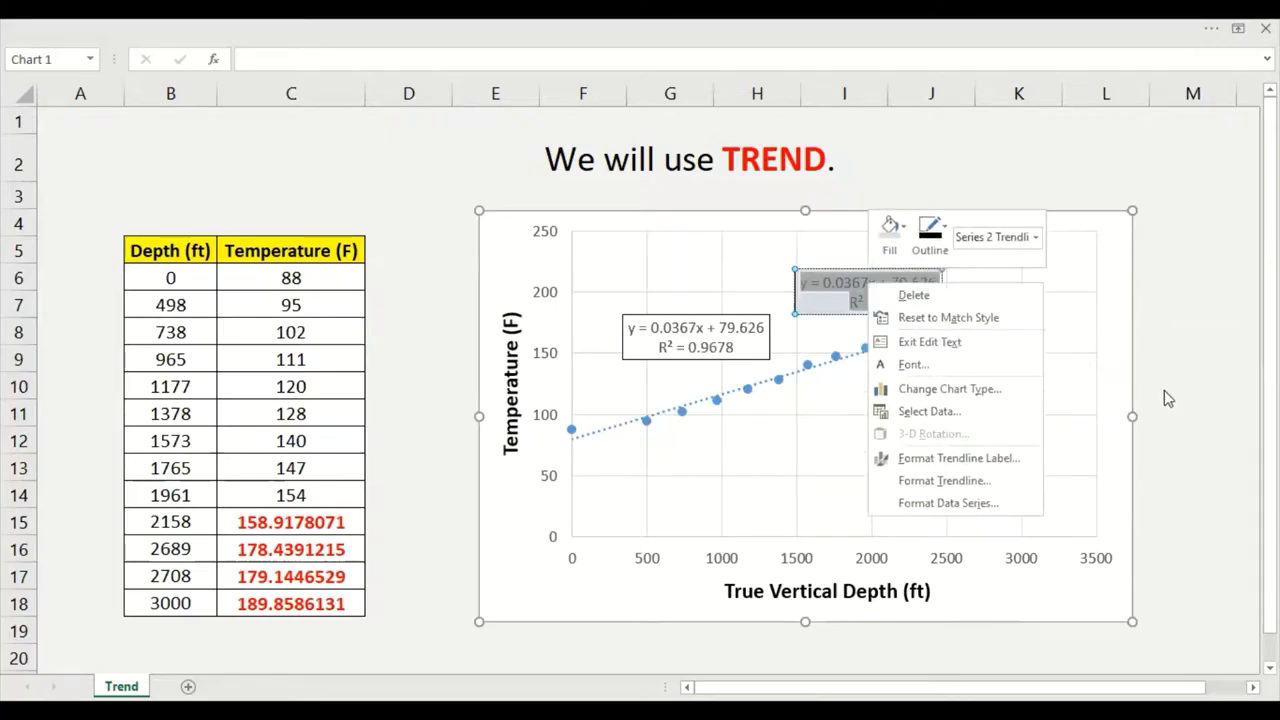
click(1165, 391)
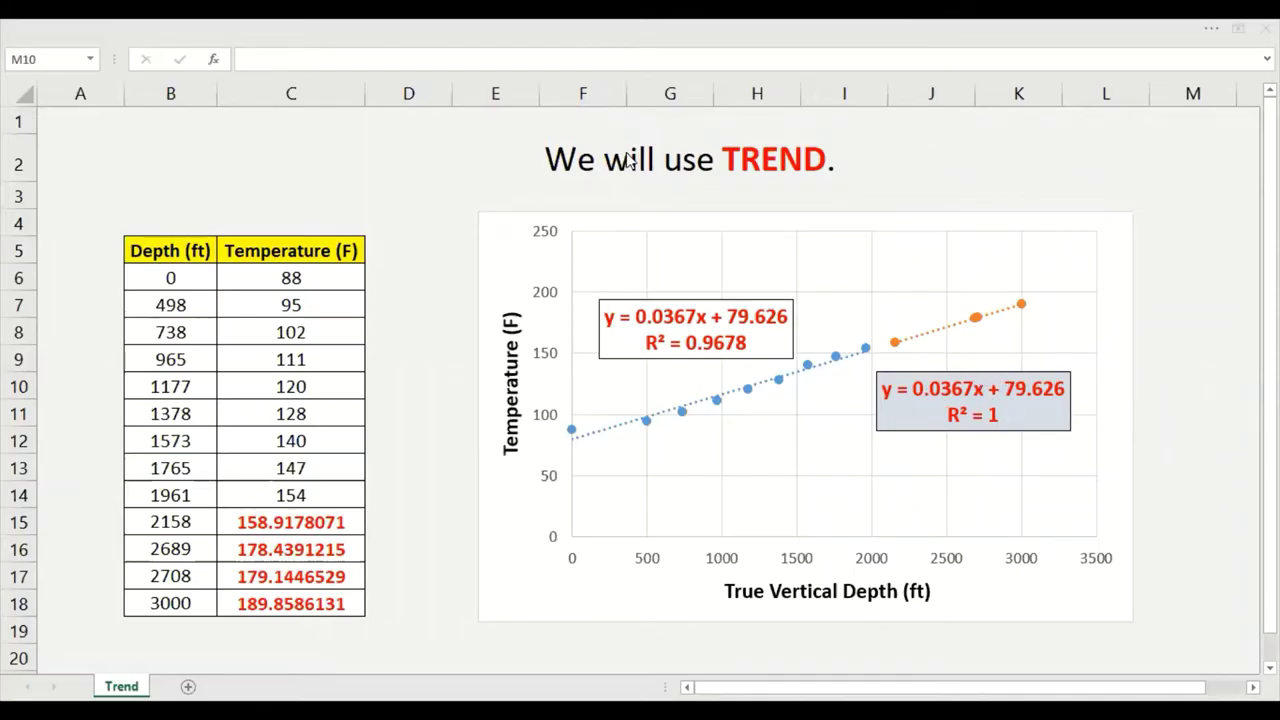
- Copy the note into F3 as 'The same TREND' with TREND bold, italic and red
click(578, 186)
key(ctrl+c)
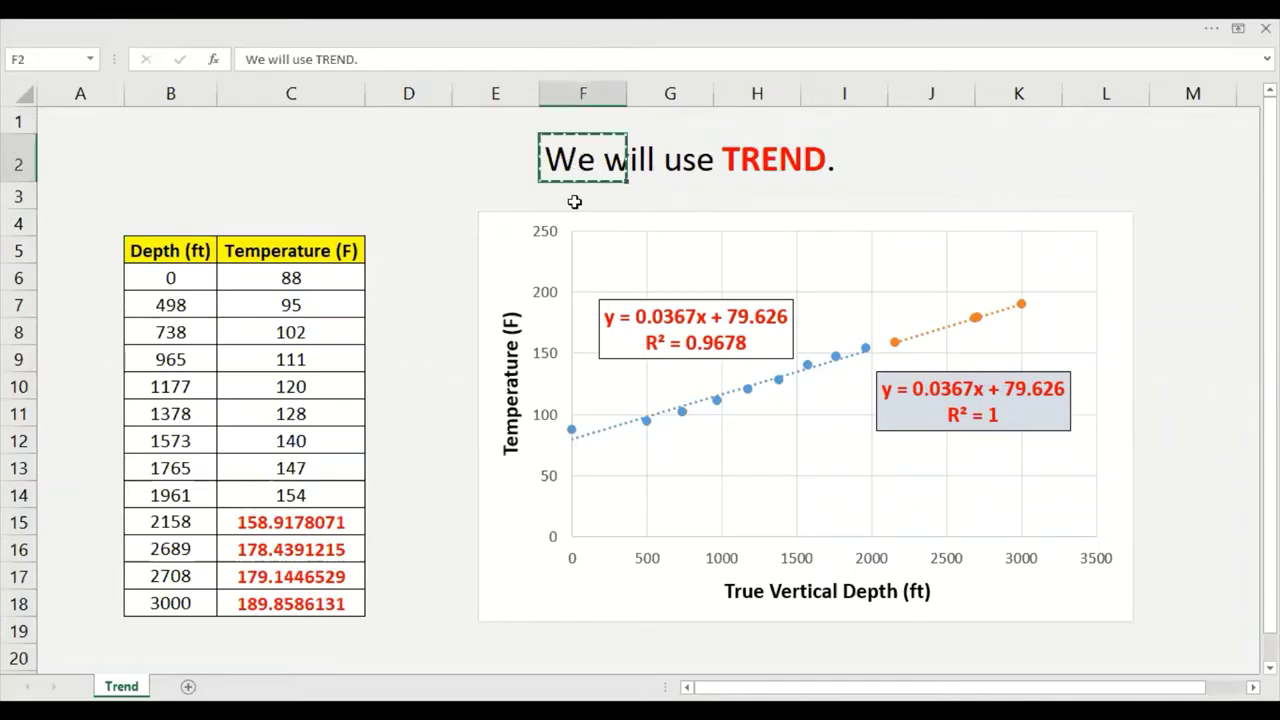
click(574, 200)
key(ctrl+v)
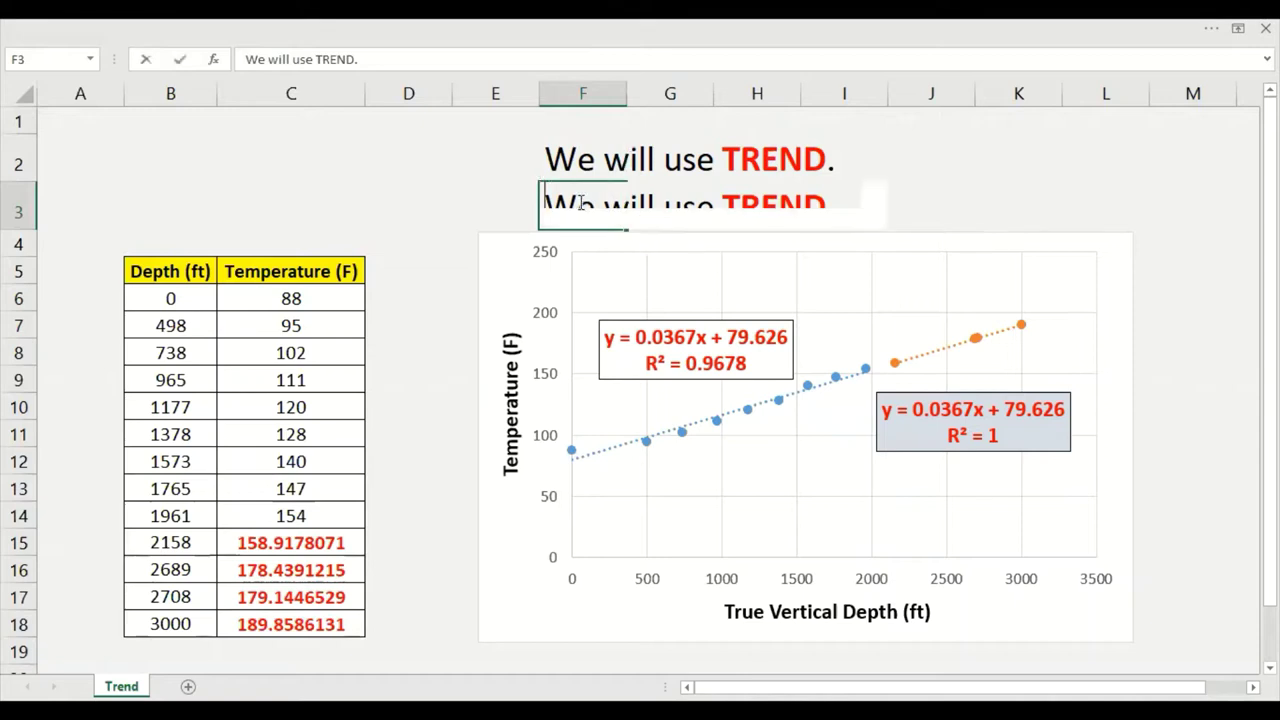
text(The same TRE)
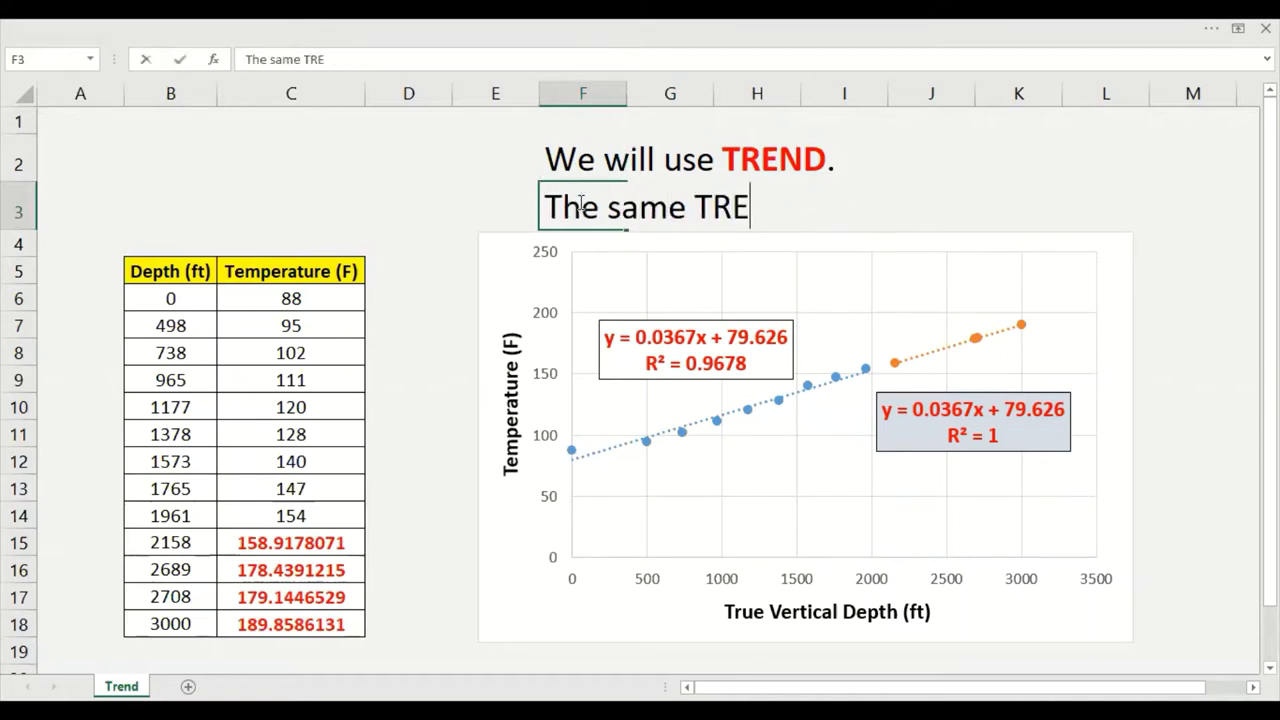
text(ND.)
drag(697, 208, 798, 210)
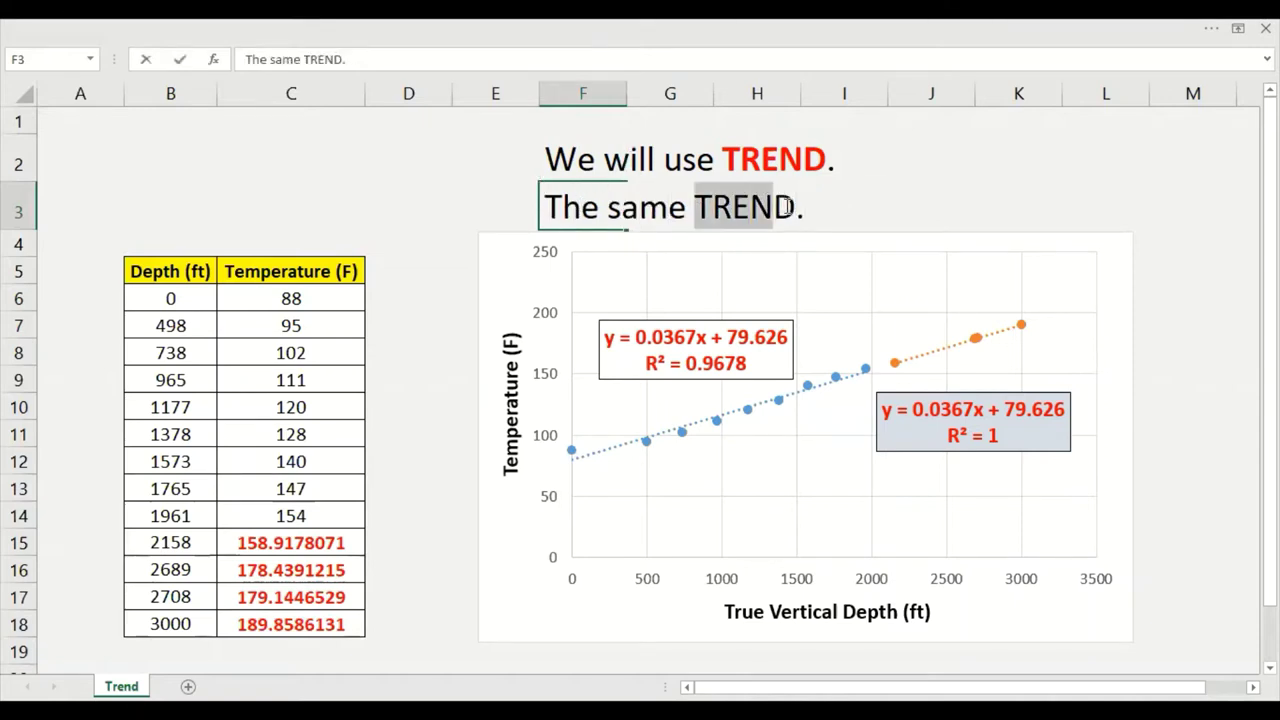
click(803, 178)
click(827, 180)
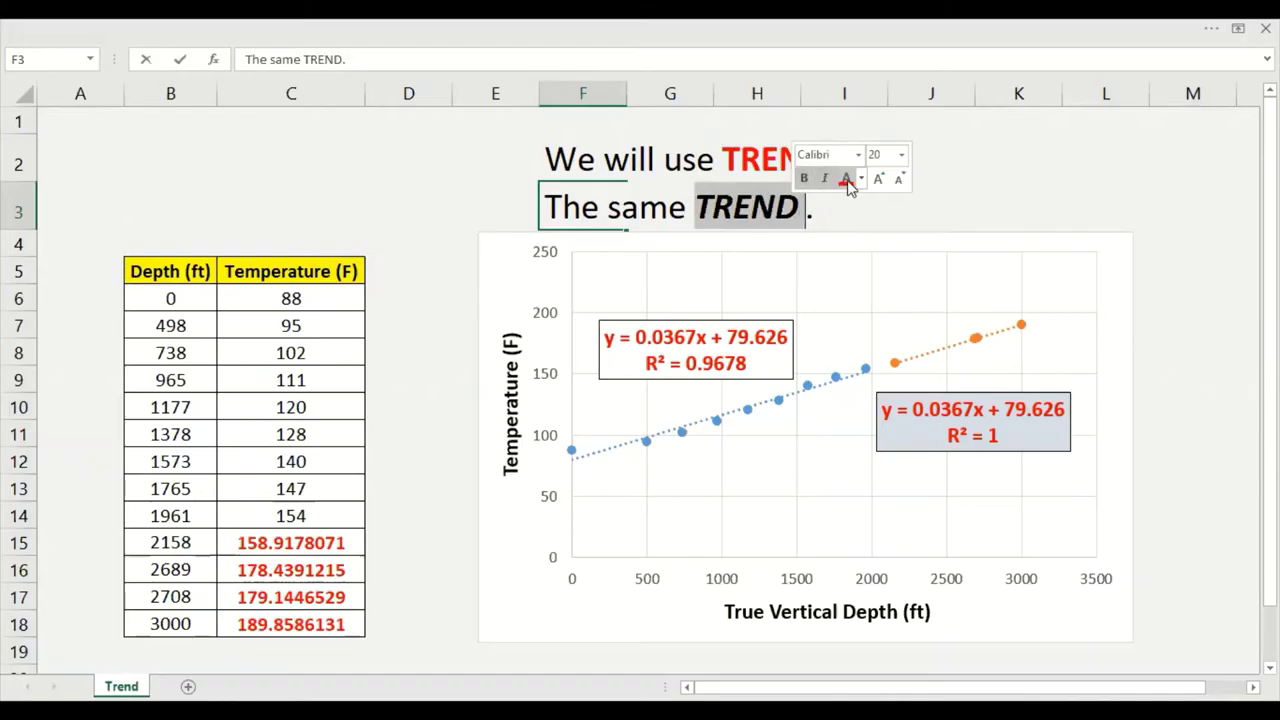
click(845, 179)
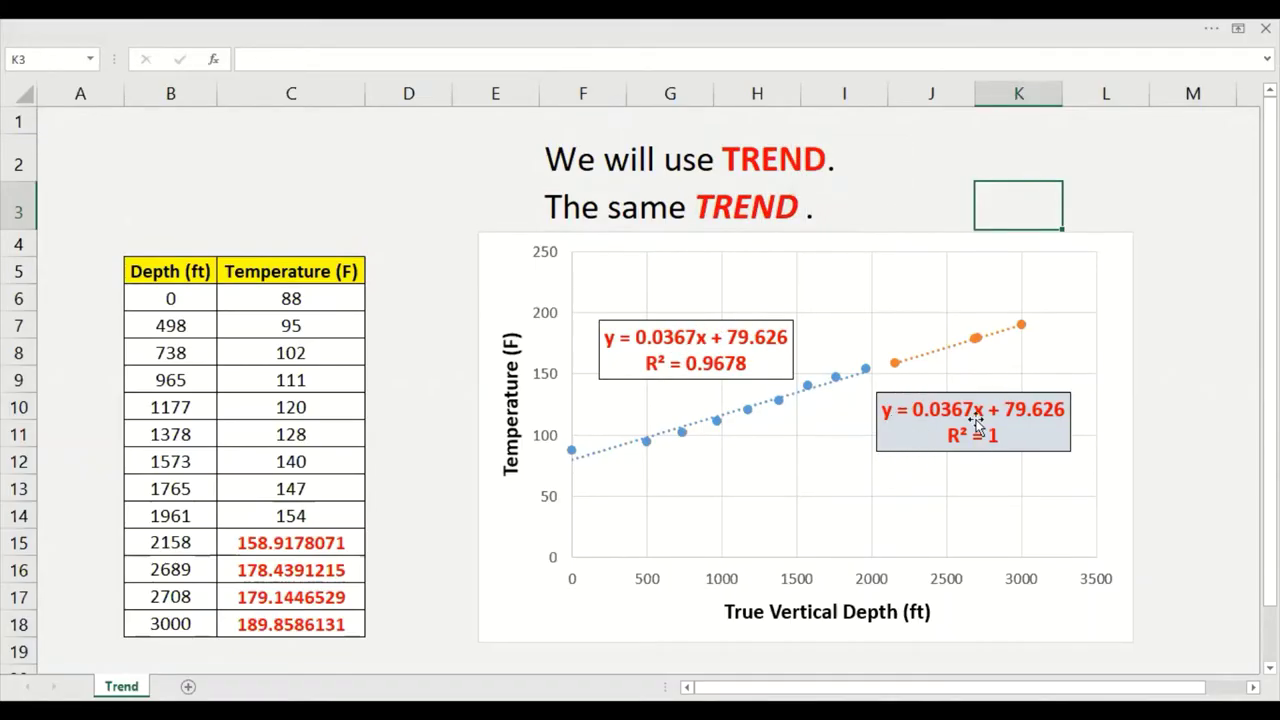
click(1160, 203)
- Round the predicted temperatures in C15:C18 to whole numbers: 159, 178, 179, 190
drag(322, 543, 322, 623)
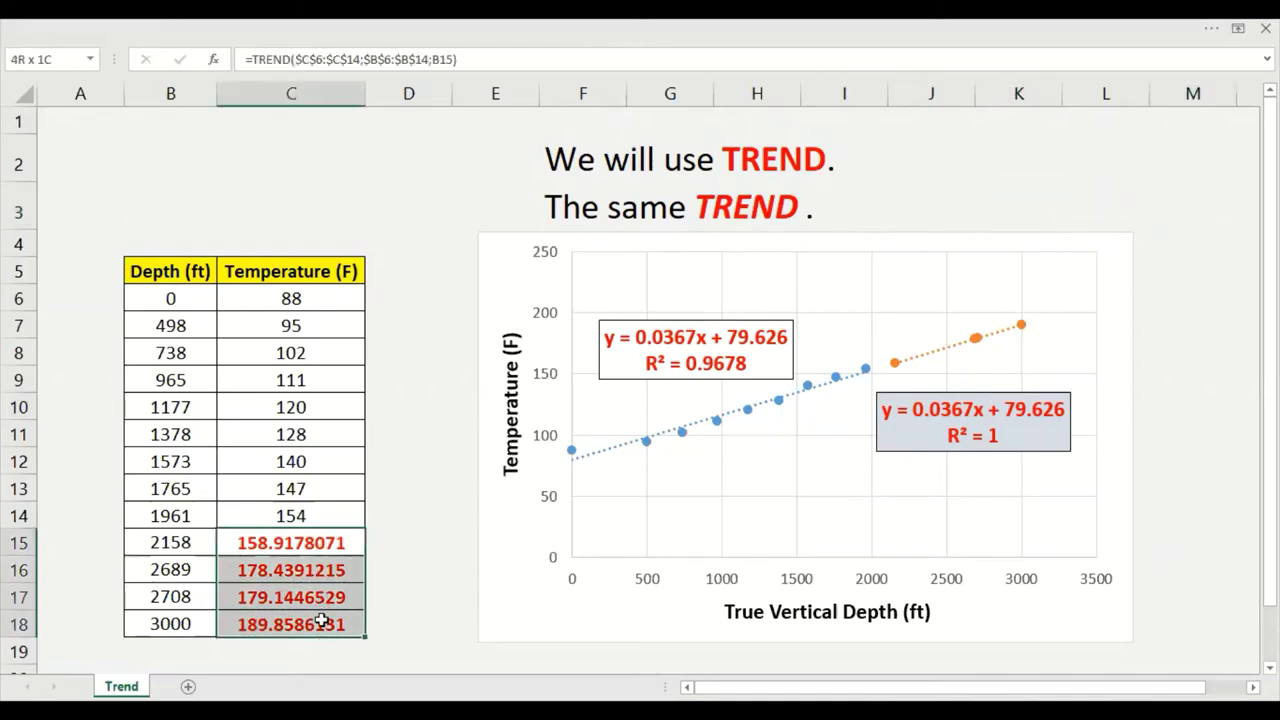
right_click(322, 623)
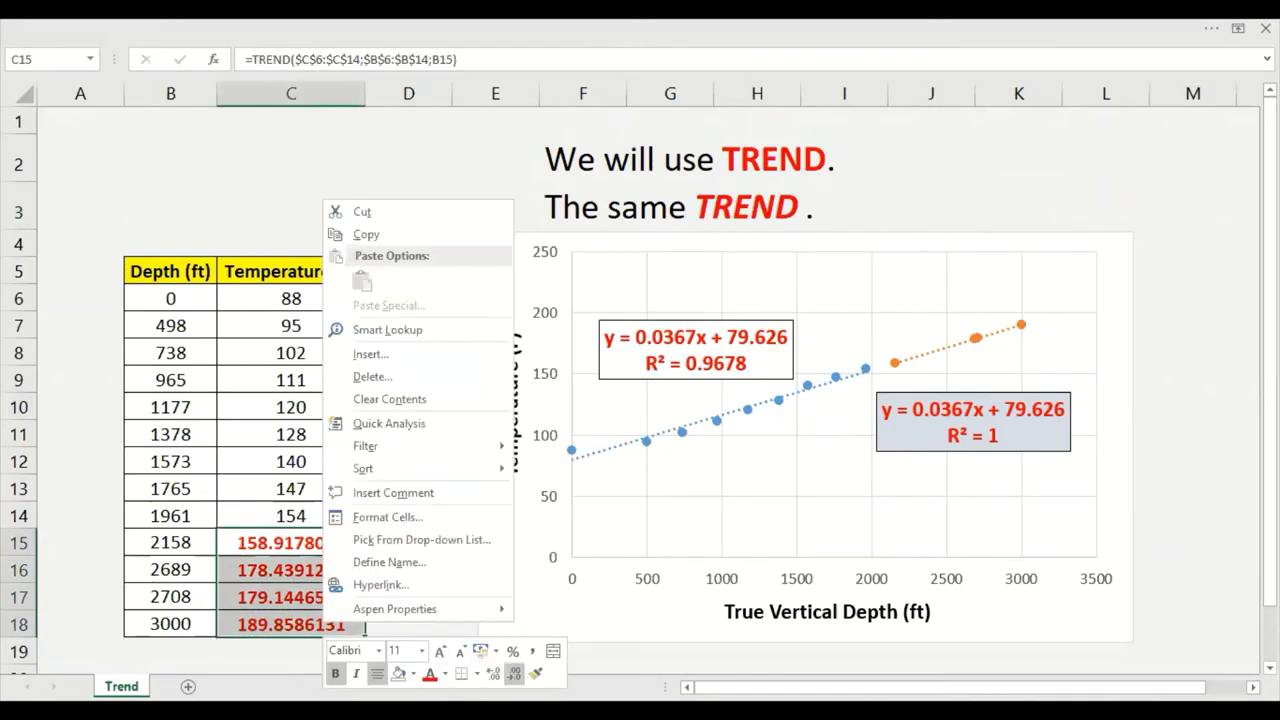
click(513, 673)
click(513, 673)
click(513, 673)
click(513, 673)
click(513, 673)
click(513, 673)
click(513, 673)
click(445, 543)
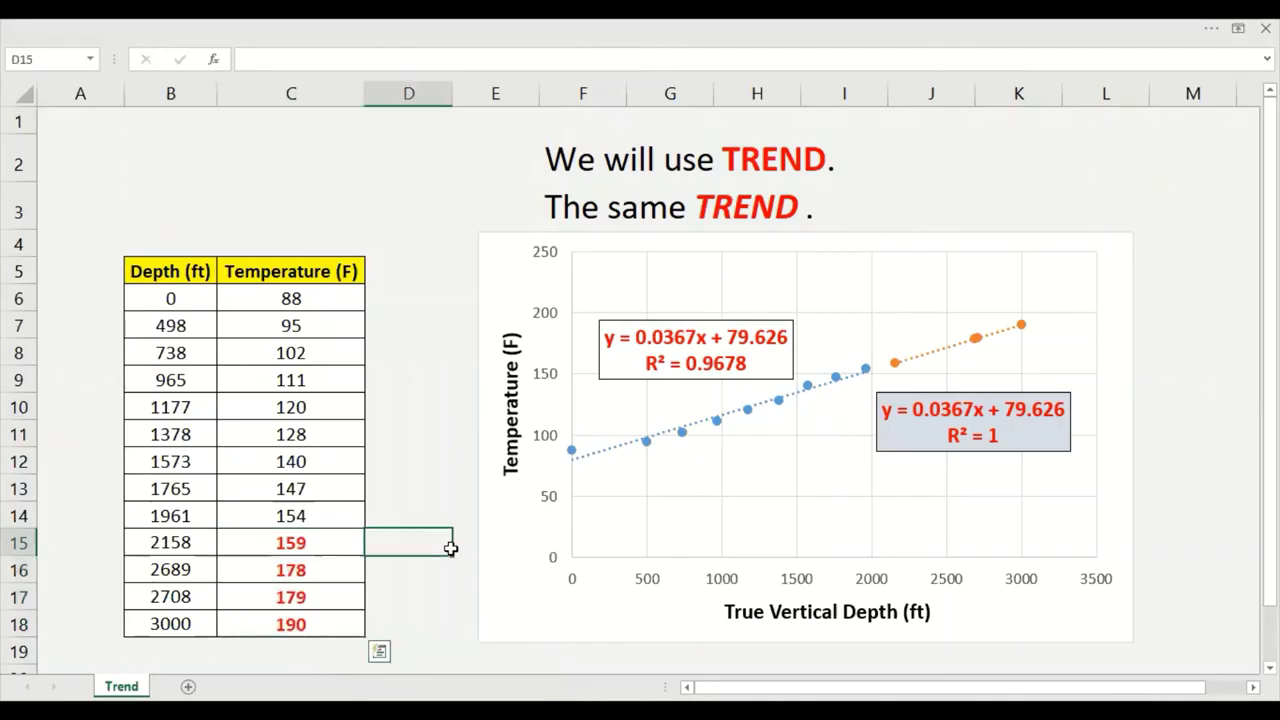